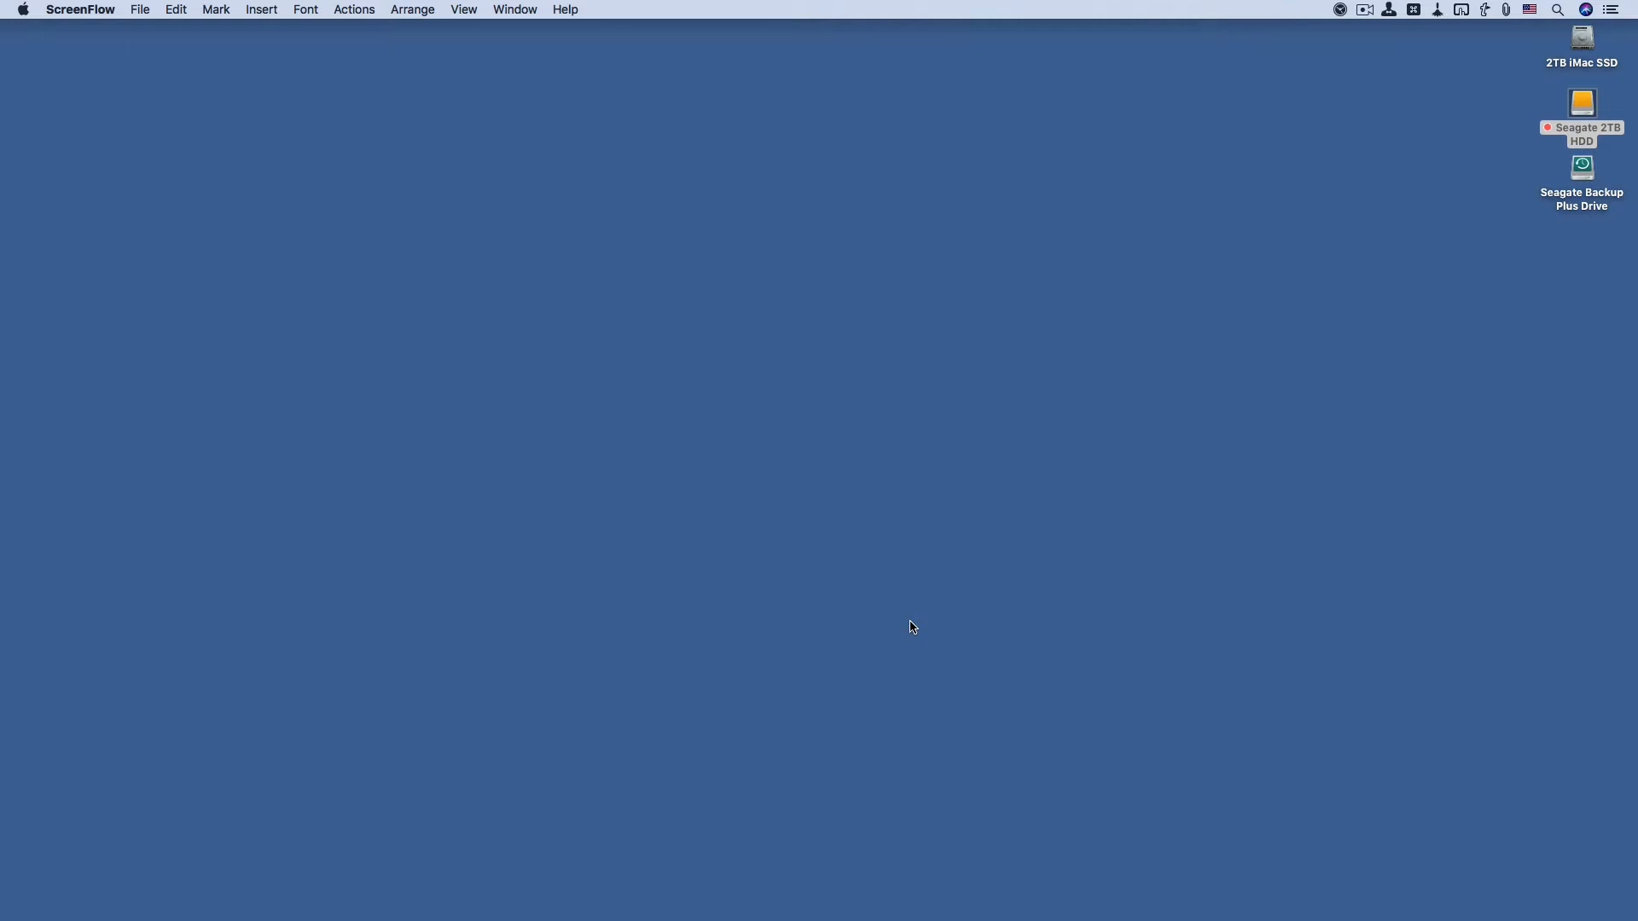
Switch to TextEdit and create a new blank document.
{"action": "key", "text": "super+space"}
{"action": "type", "text": "t"}
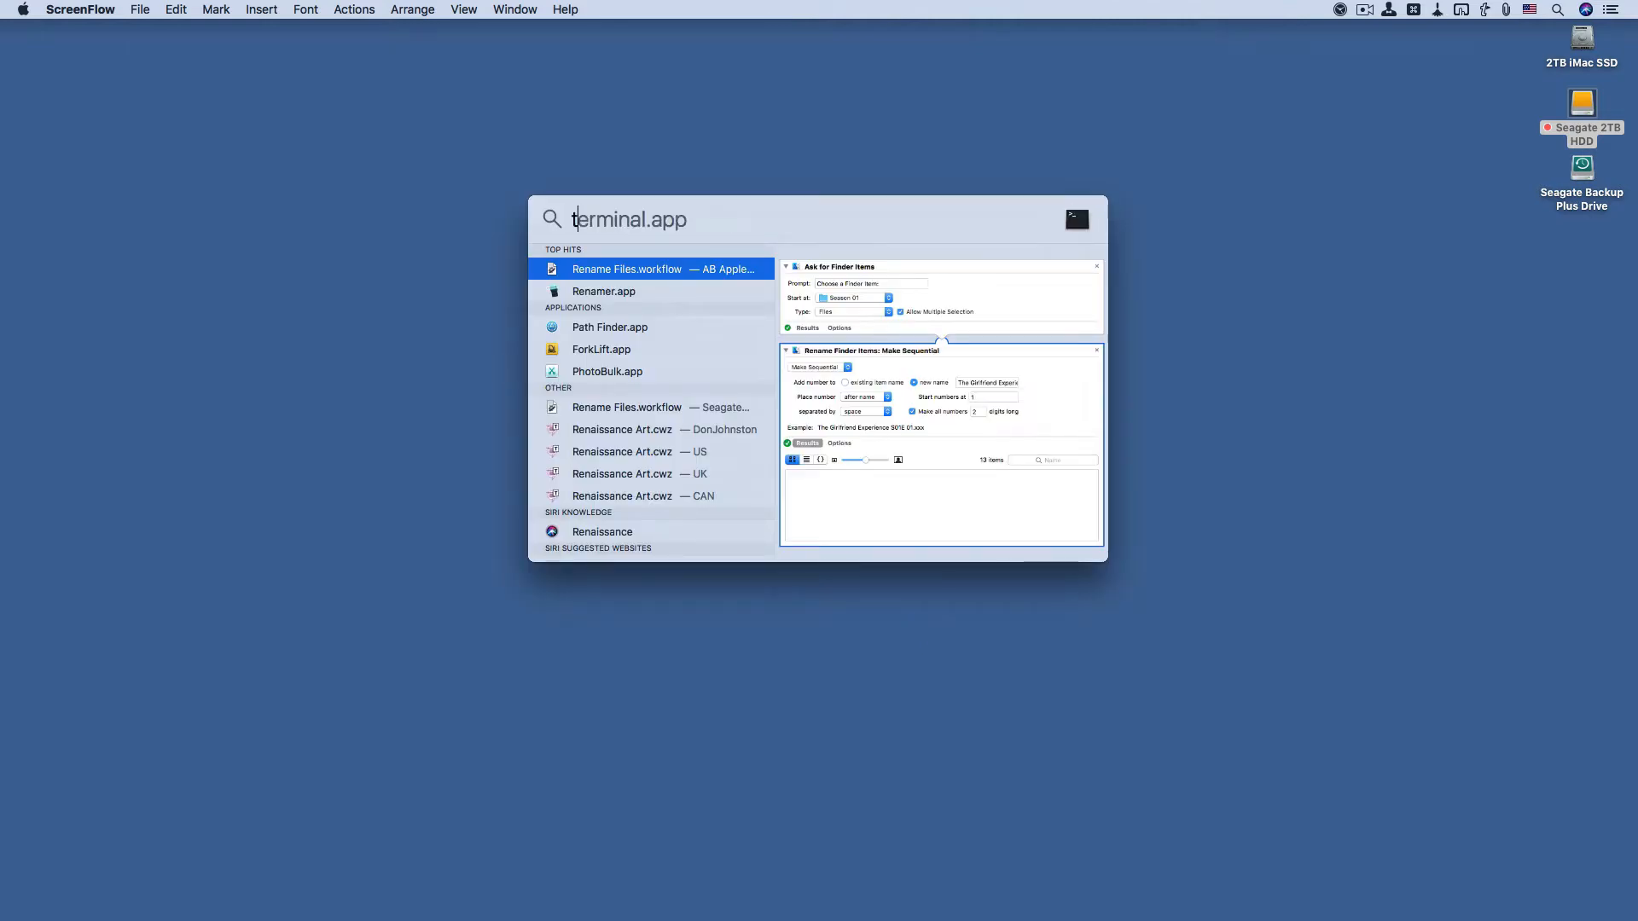
{"action": "type", "text": "ext"}
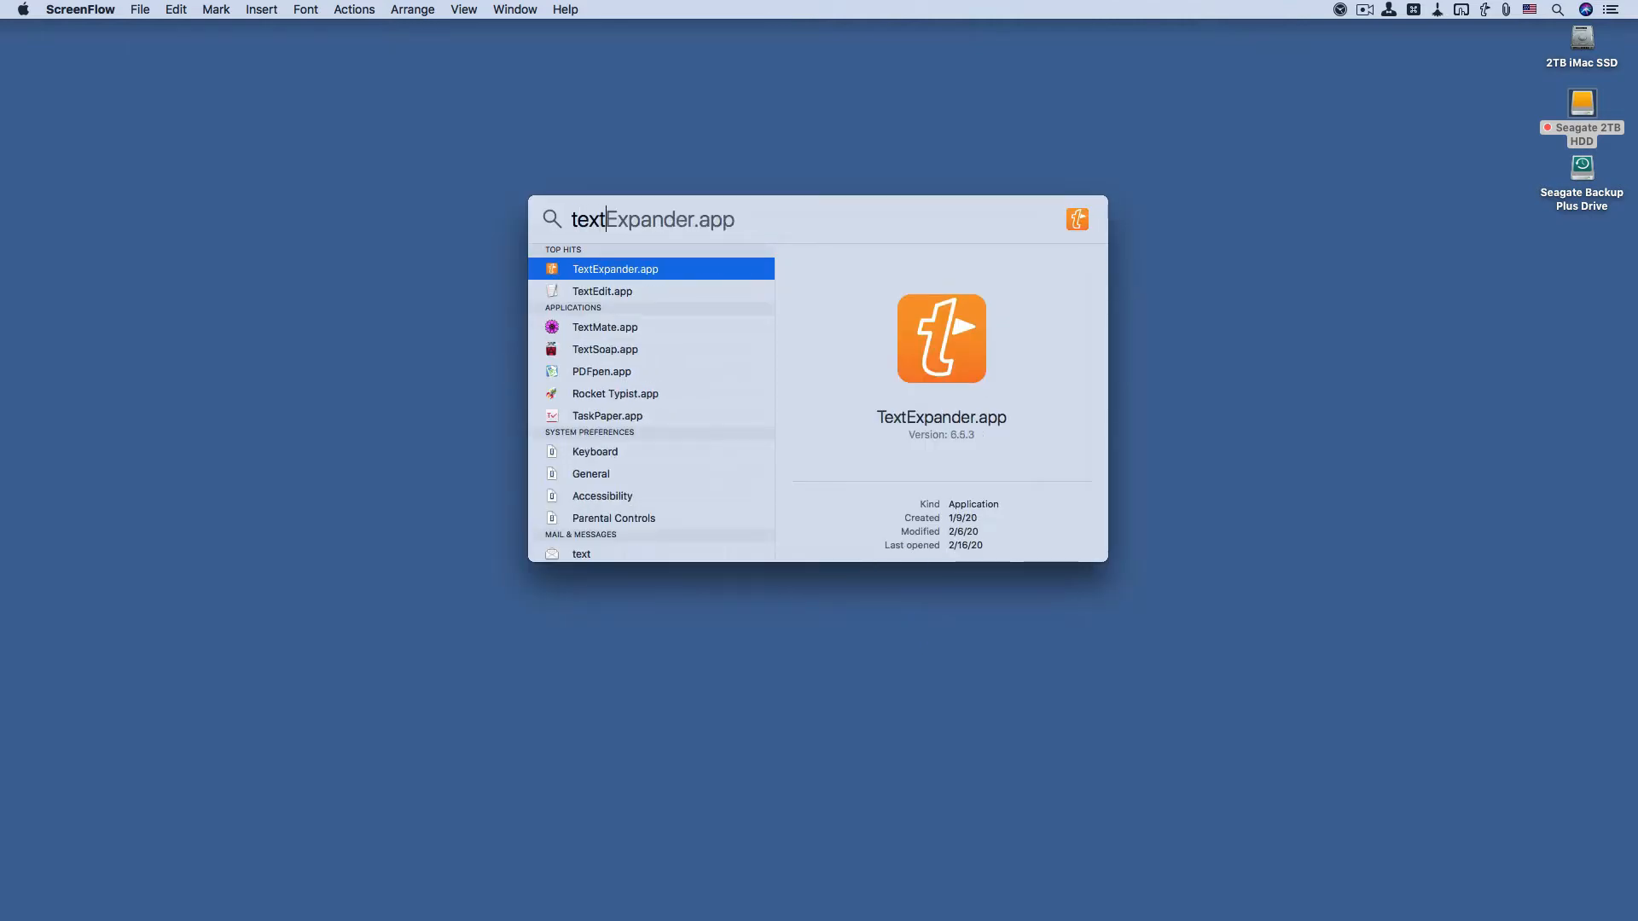
{"action": "type", "text": "ed"}
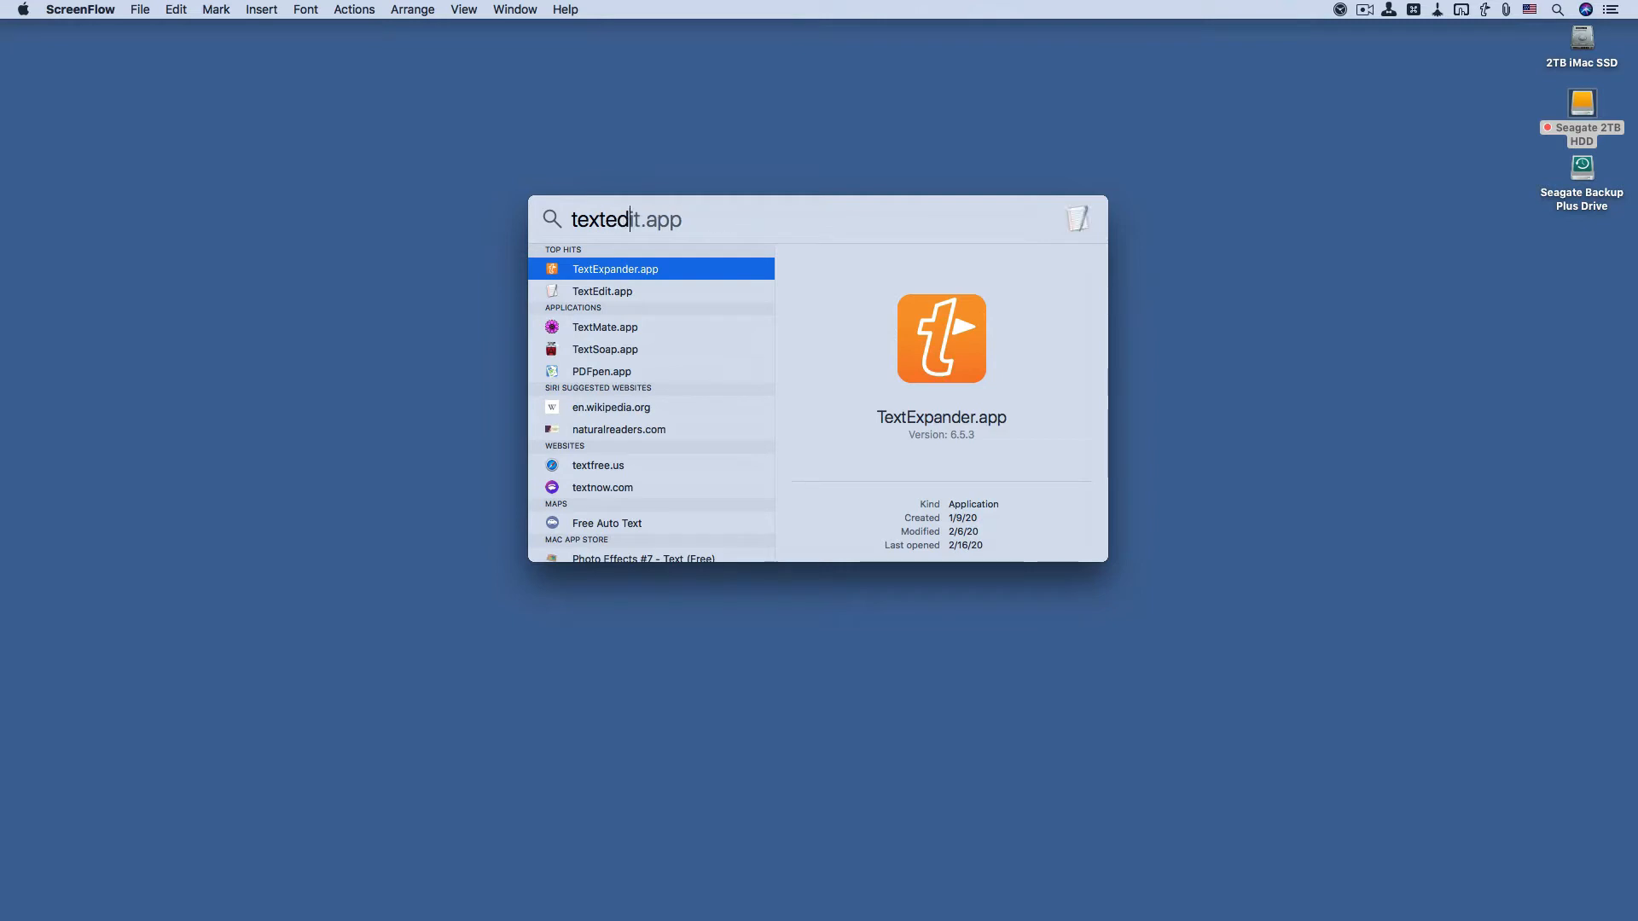
{"action": "key", "text": "Return"}
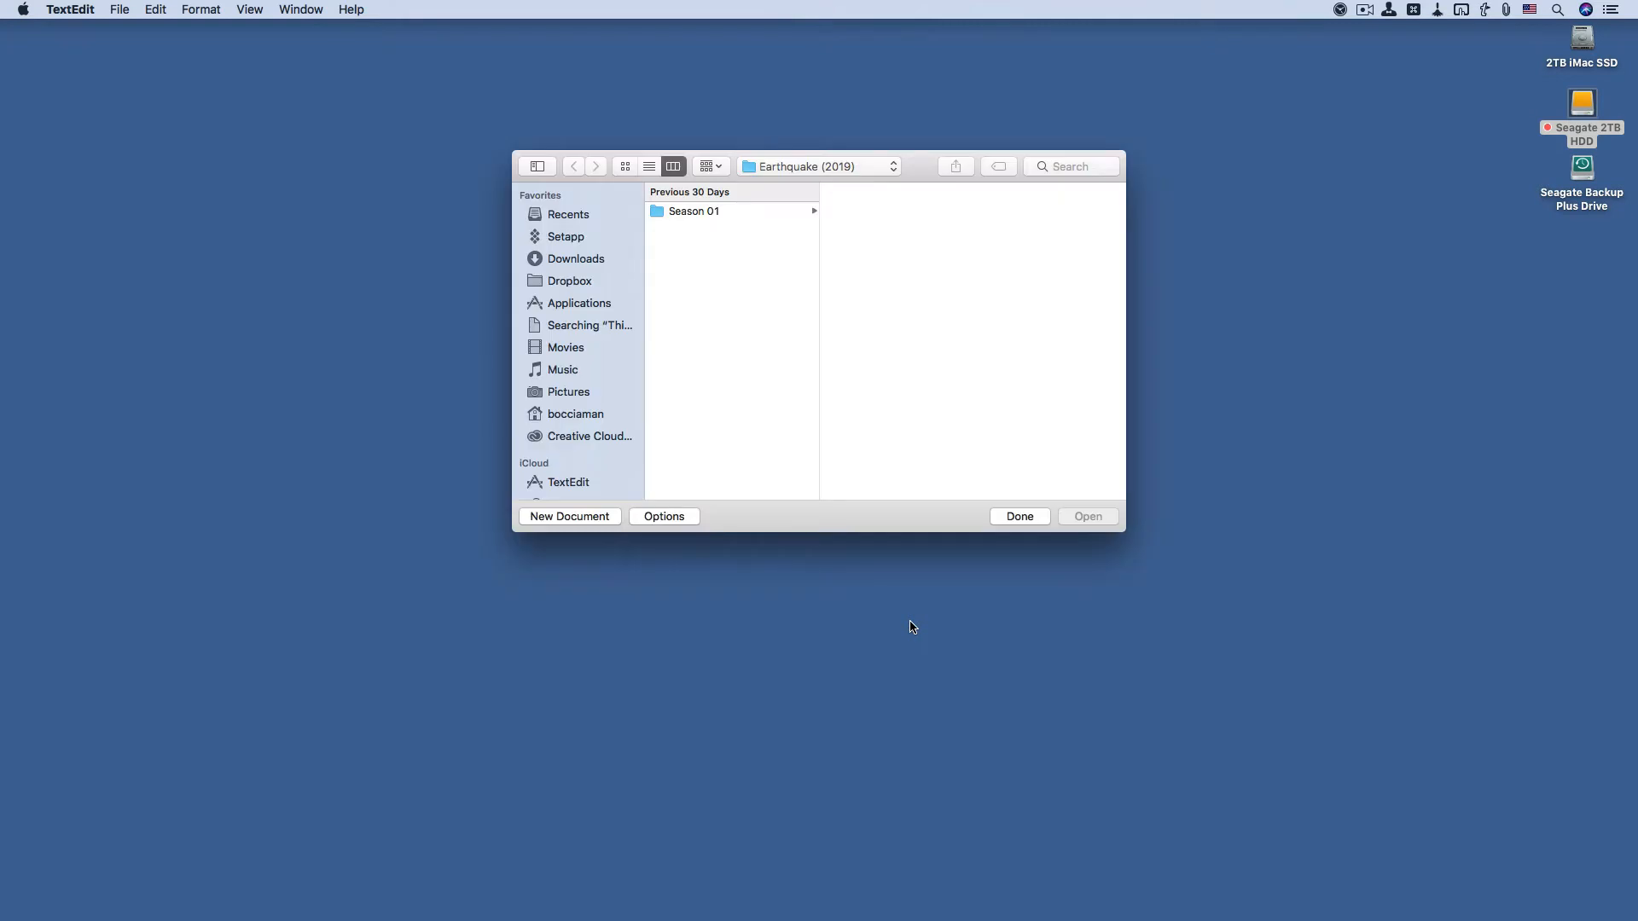
{"action": "left_click", "coordinate": [600, 516]}
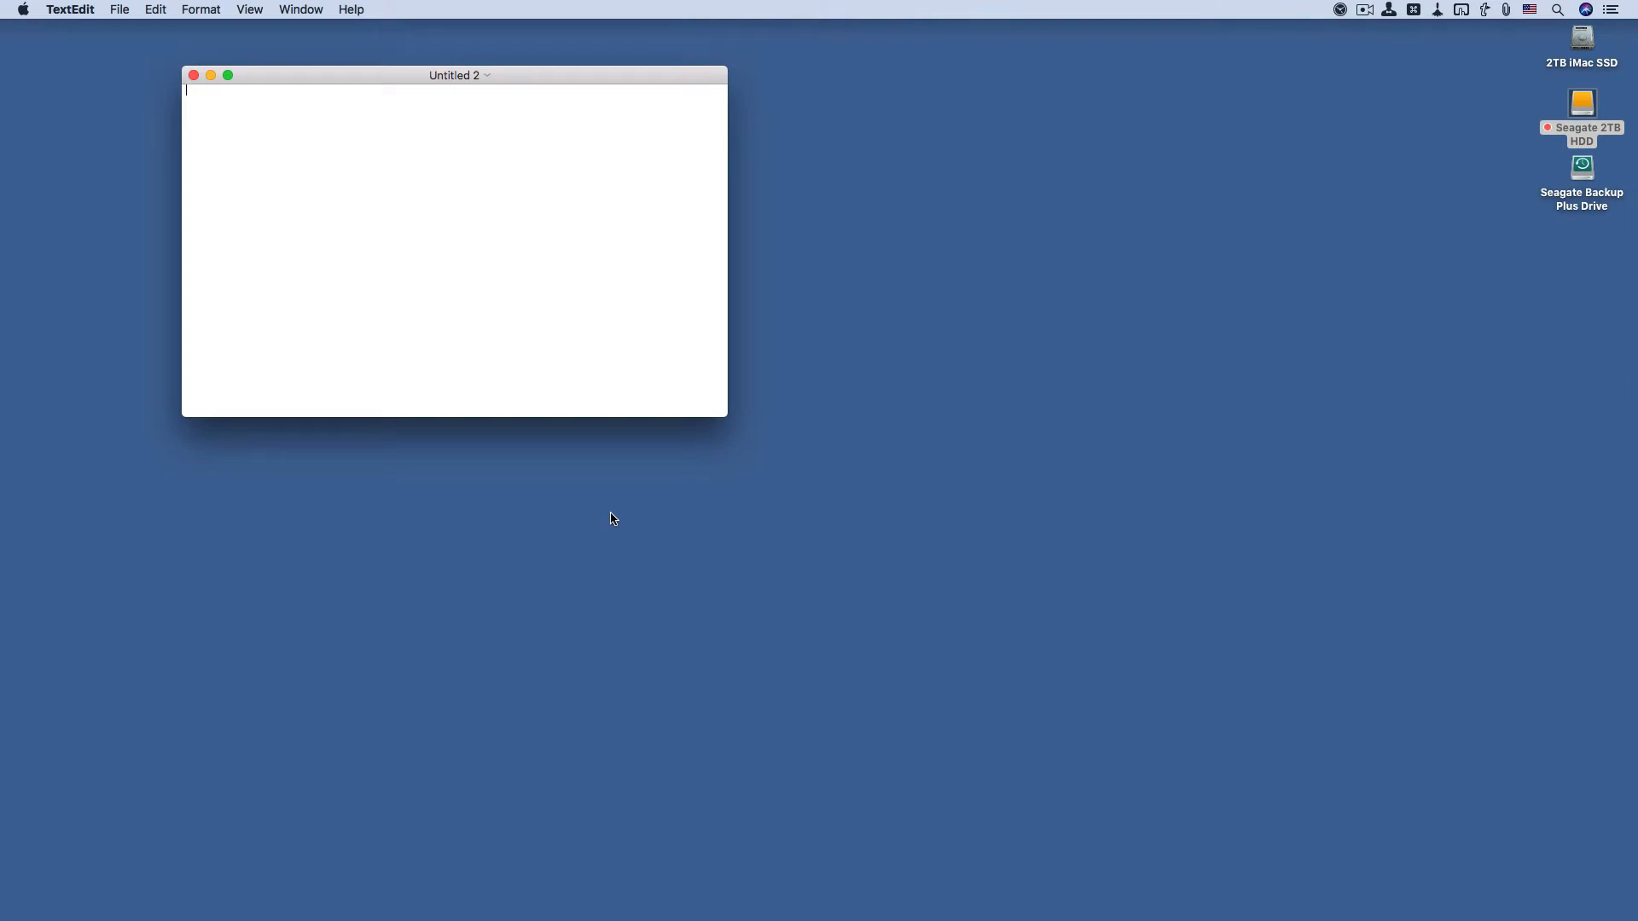
Write "Test `1" in the document, save it to the iCloud Desktop as "test 1" and close it.
{"action": "type", "text": "test `1"}
{"action": "key", "text": "super+s"}
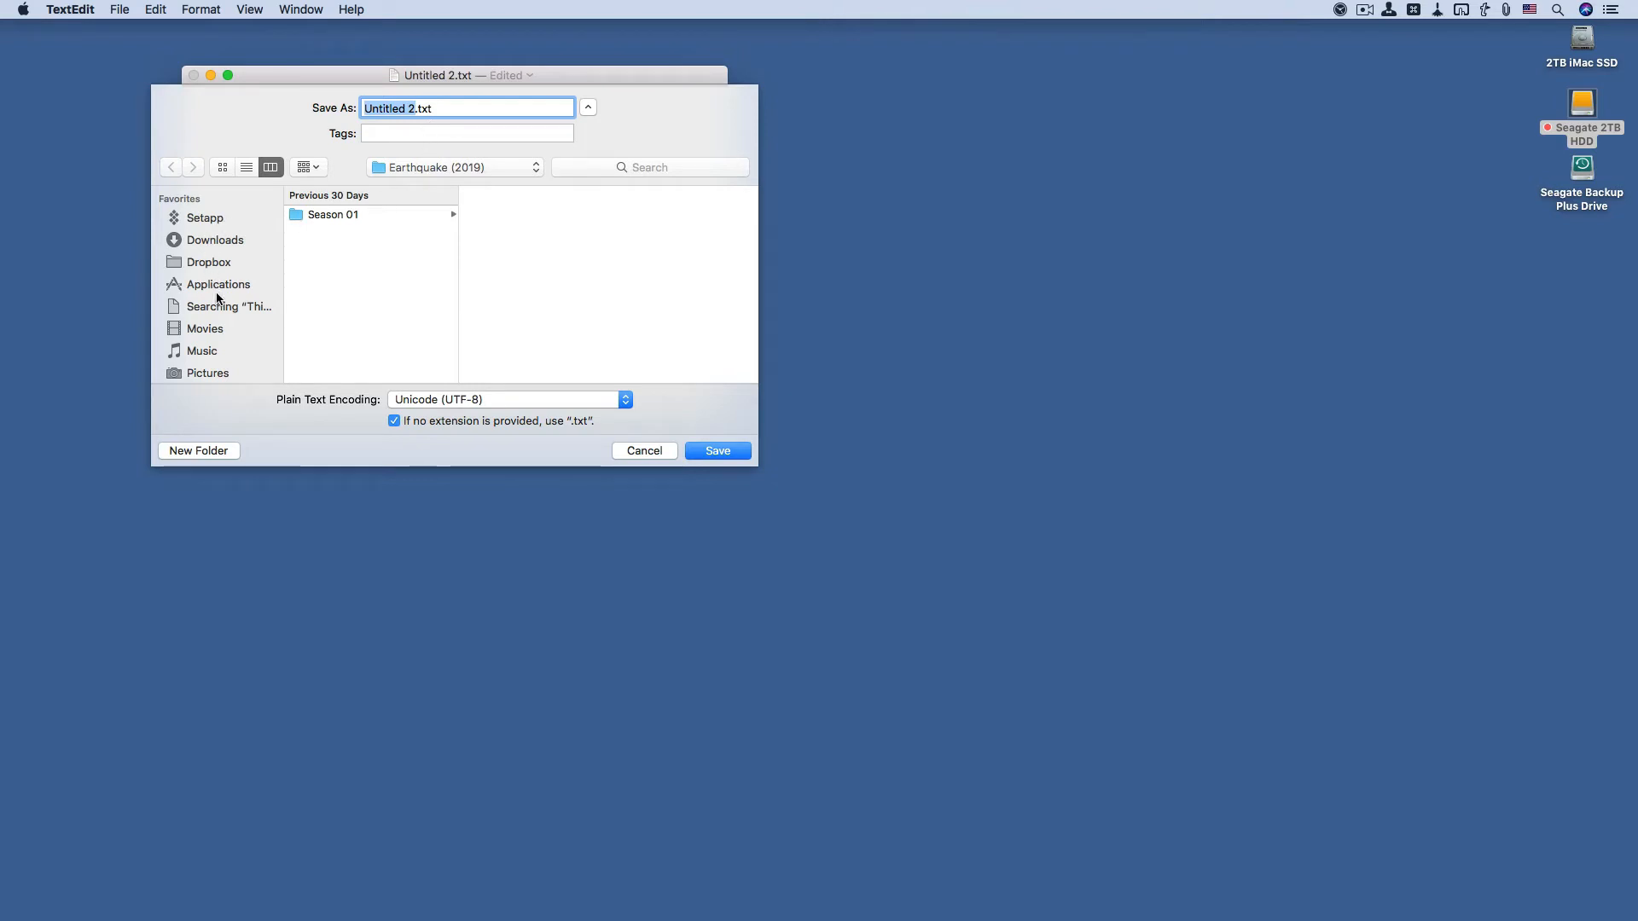
{"action": "scroll", "coordinate": [217, 297], "scroll_direction": "down", "scroll_amount": 5}
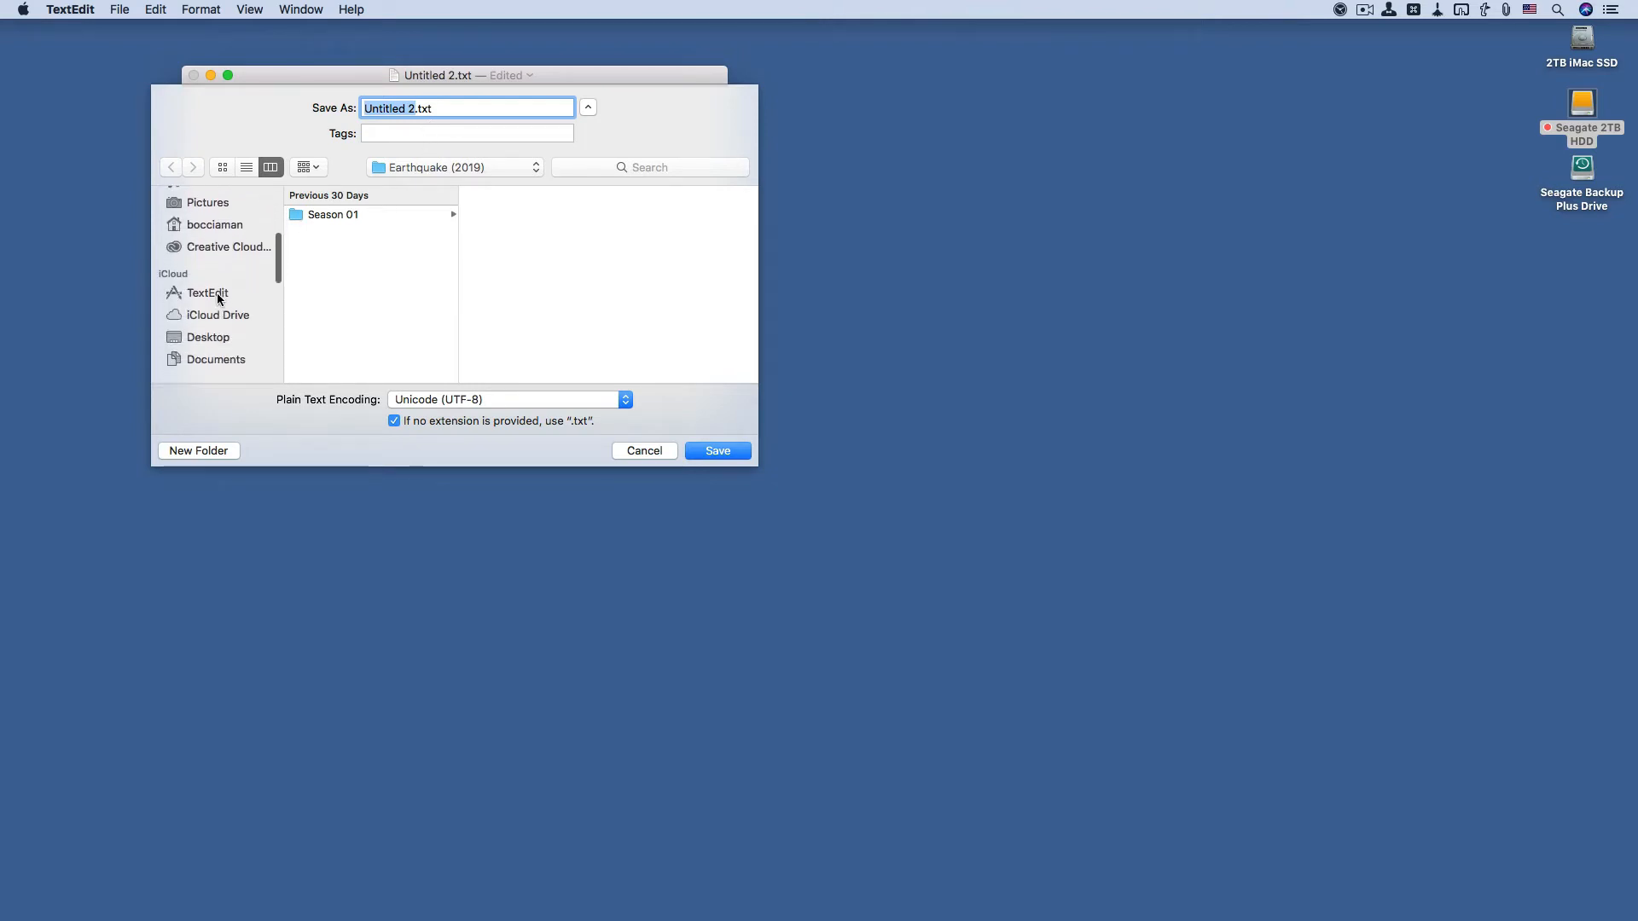
{"action": "scroll", "coordinate": [218, 296], "scroll_direction": "down", "scroll_amount": 5}
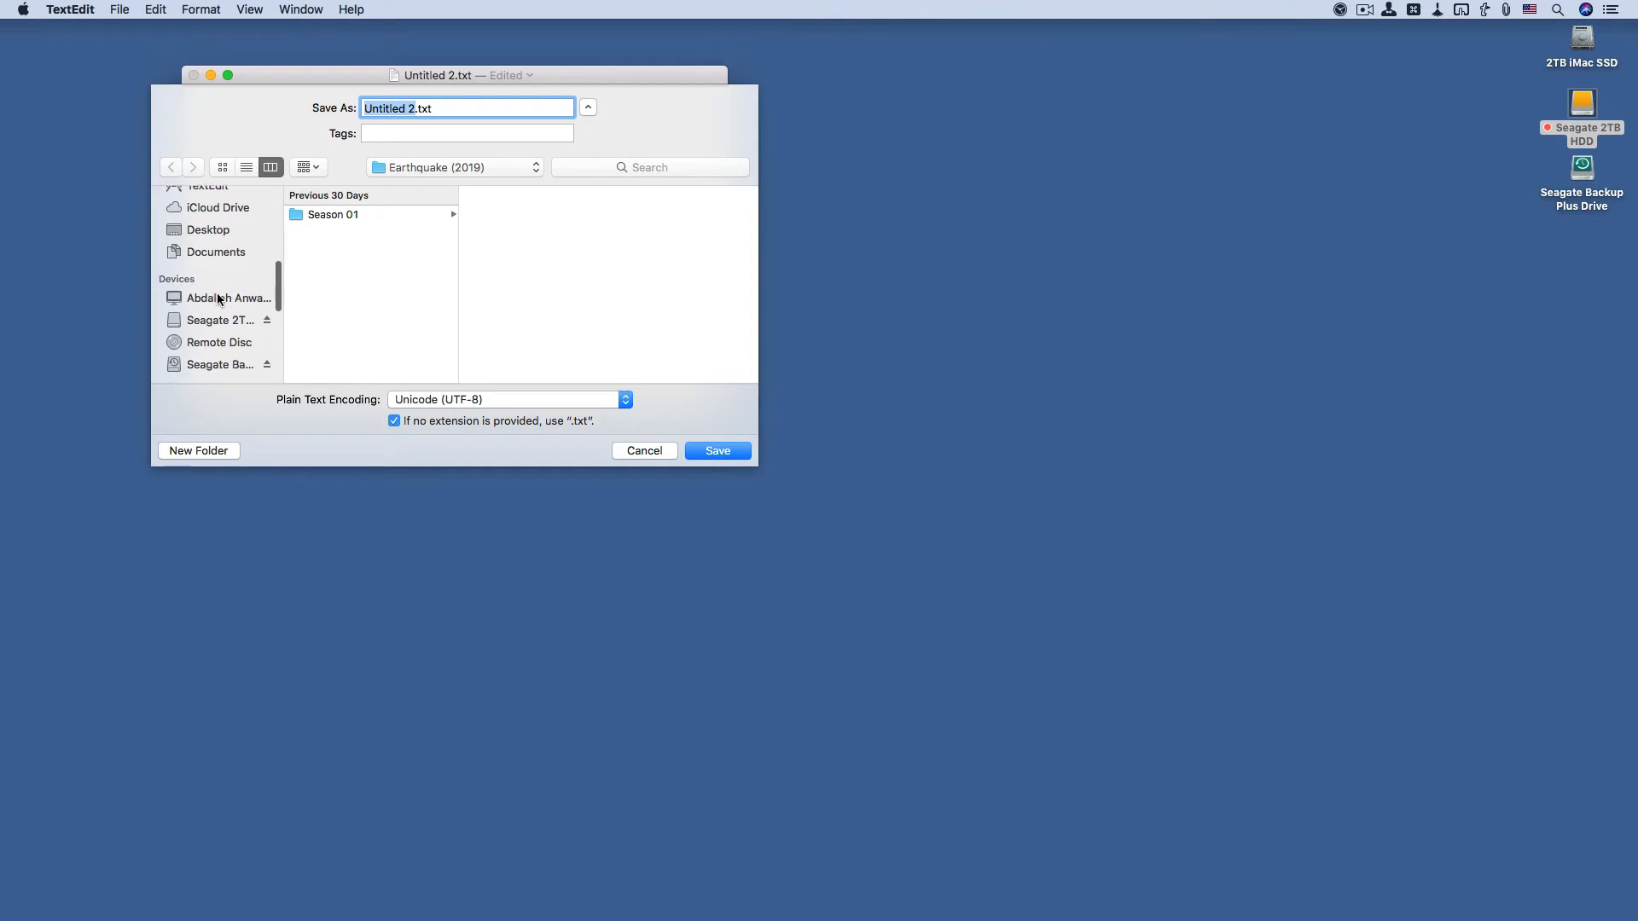
{"action": "scroll", "coordinate": [219, 297], "scroll_direction": "up", "scroll_amount": 3}
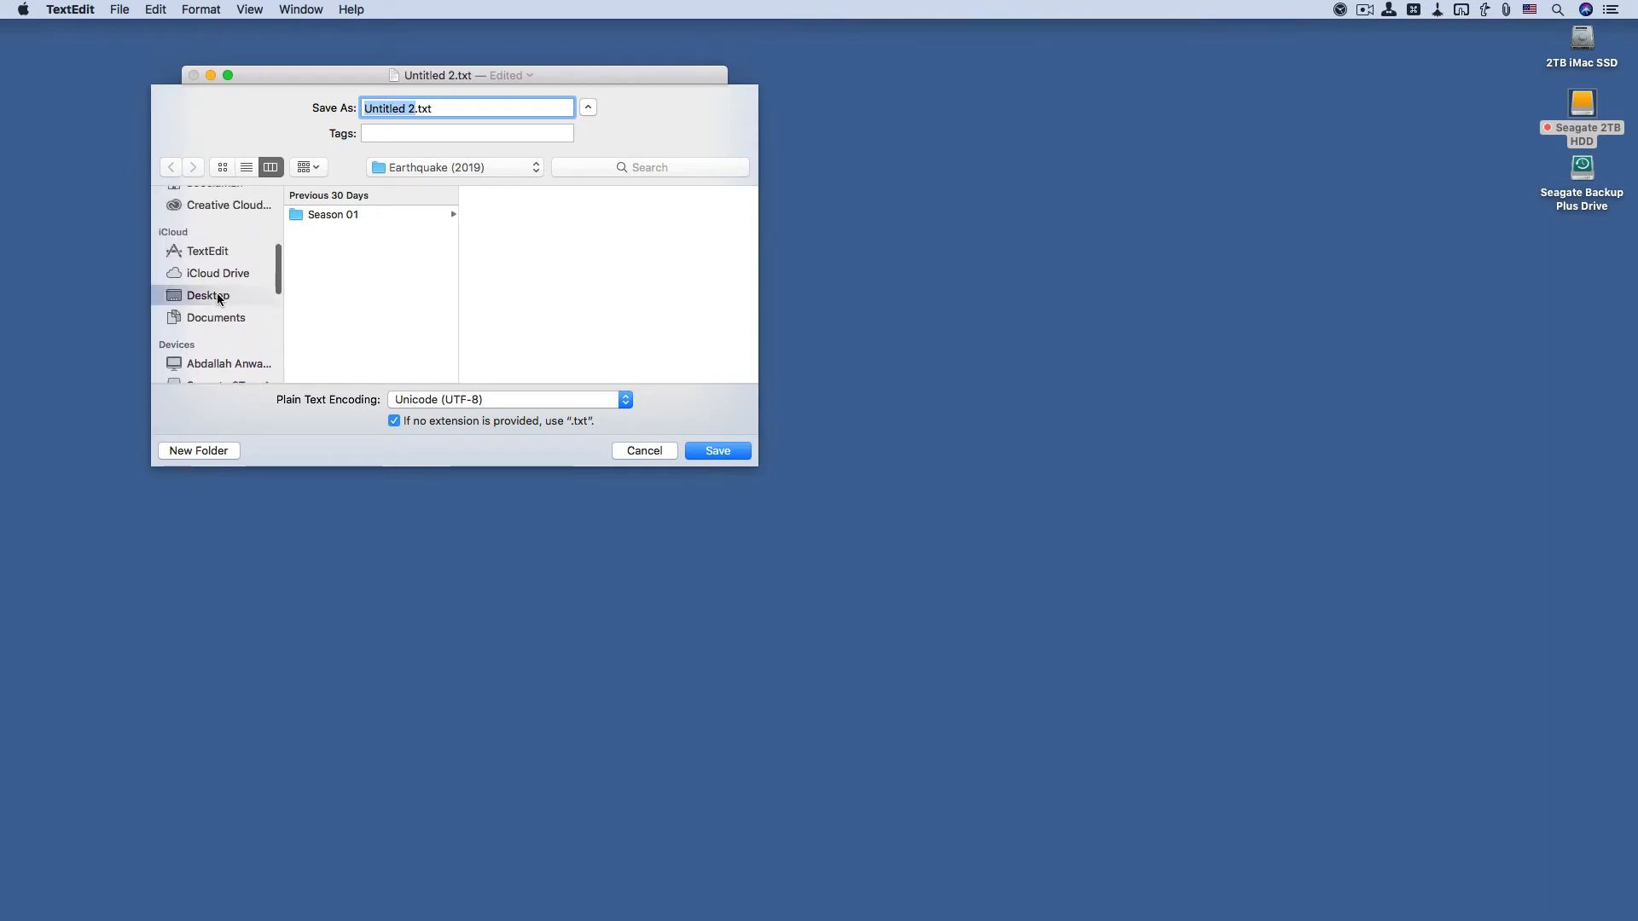
{"action": "left_click", "coordinate": [218, 297]}
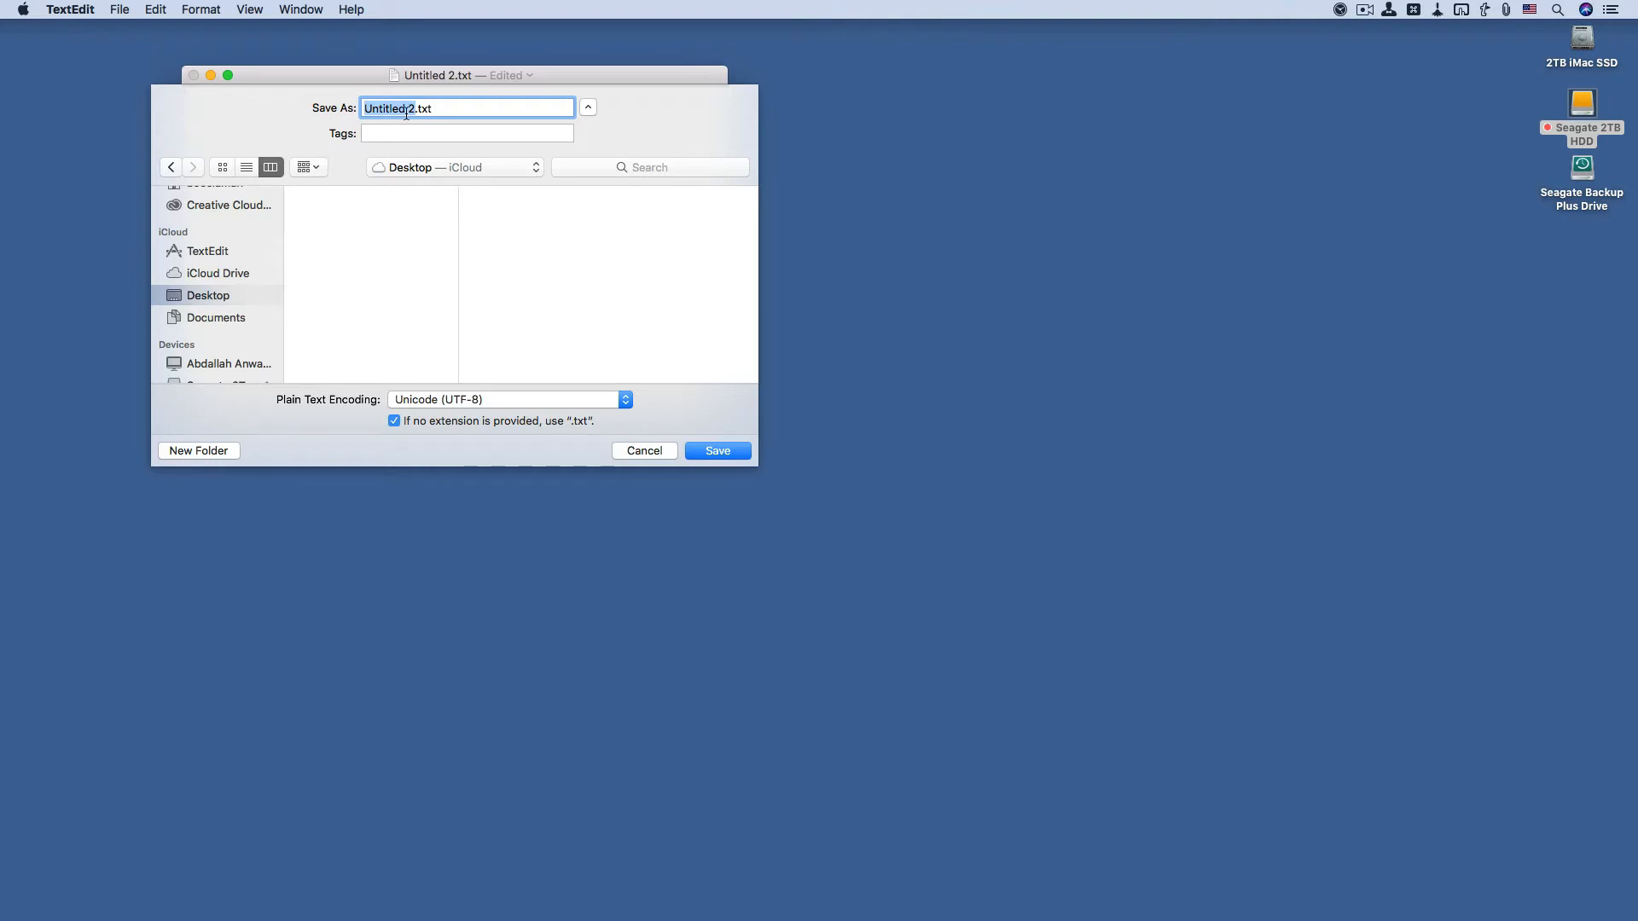
{"action": "type", "text": "test 1"}
{"action": "key", "text": "Return"}
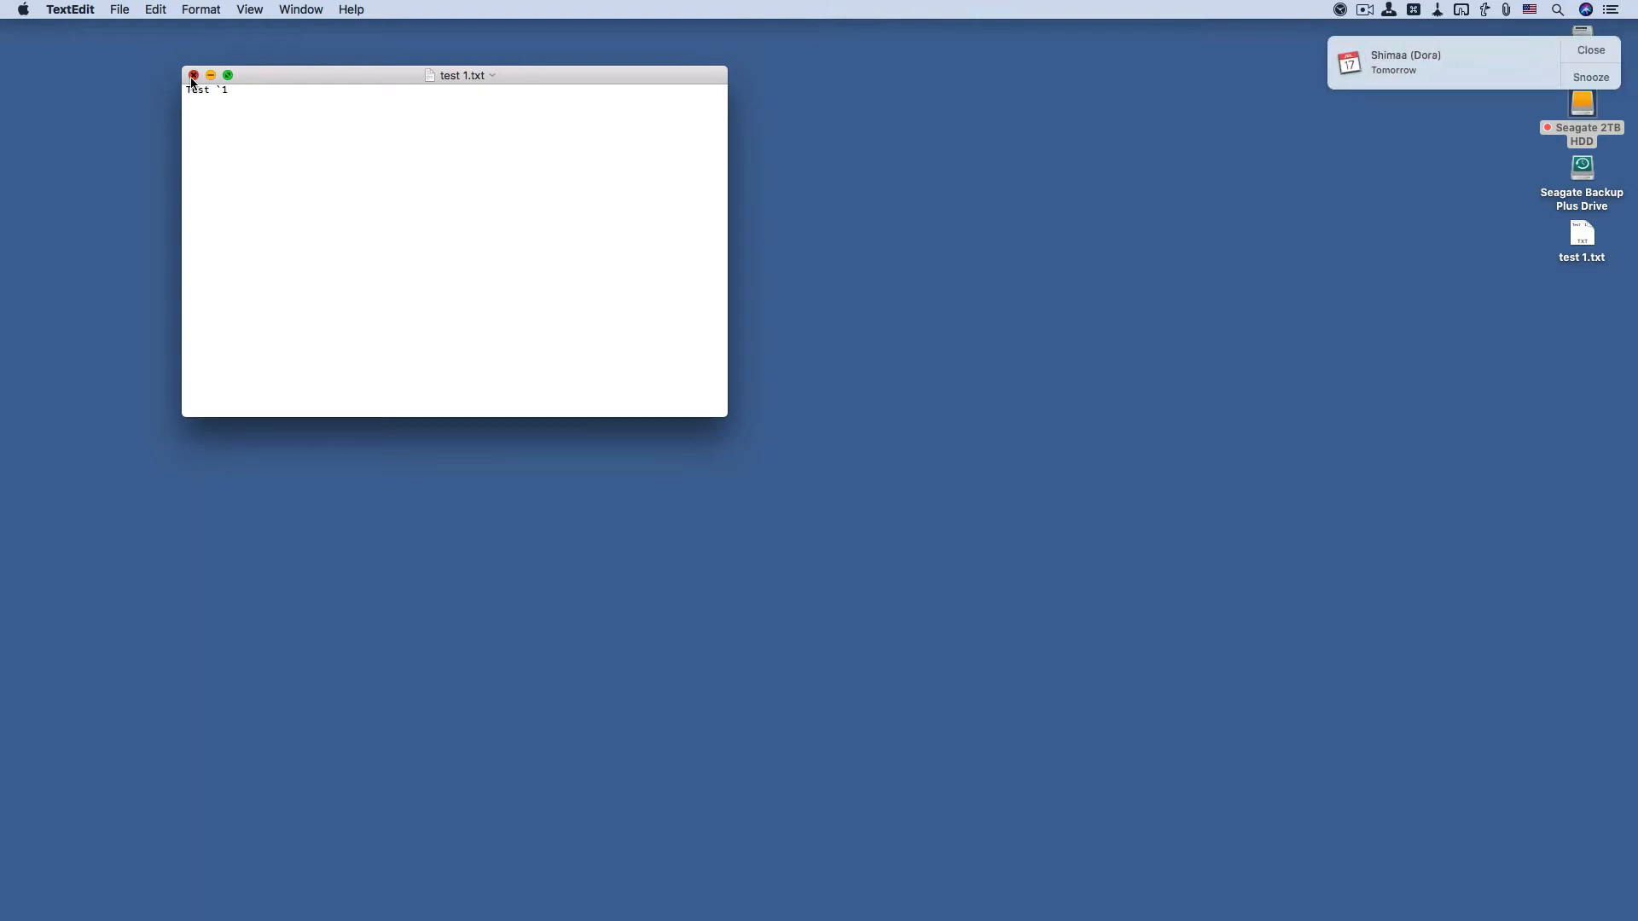
{"action": "left_click", "coordinate": [193, 76]}
{"action": "left_click", "coordinate": [1582, 49]}
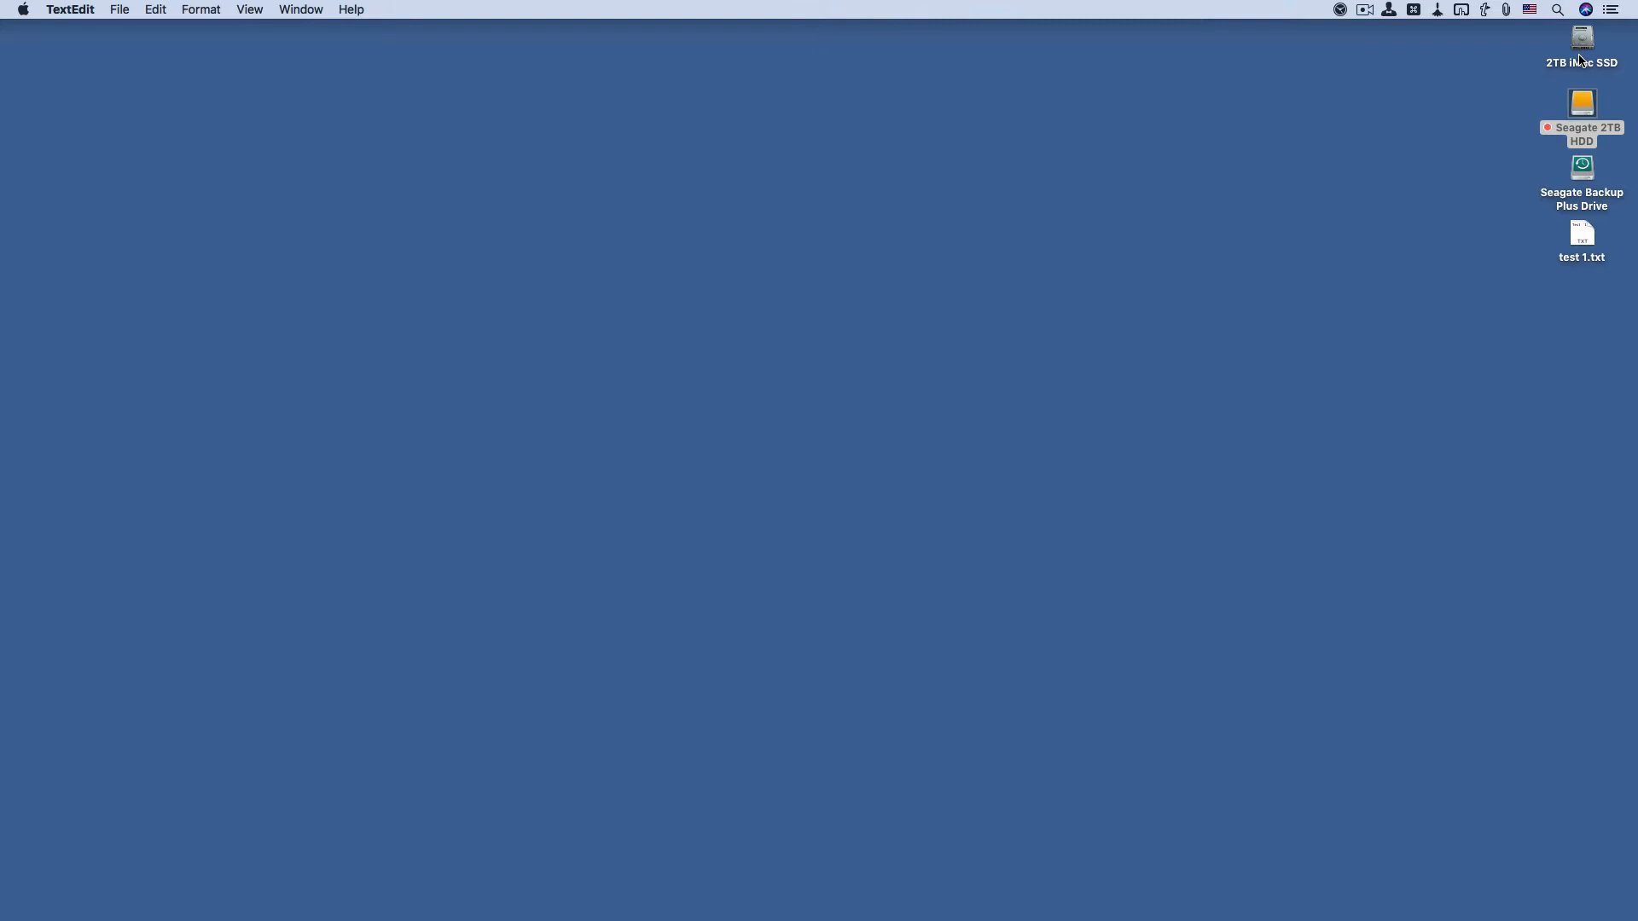
Create an empty text document, save it to the Desktop as "yest 55" and close it.
{"action": "key", "text": "super+n"}
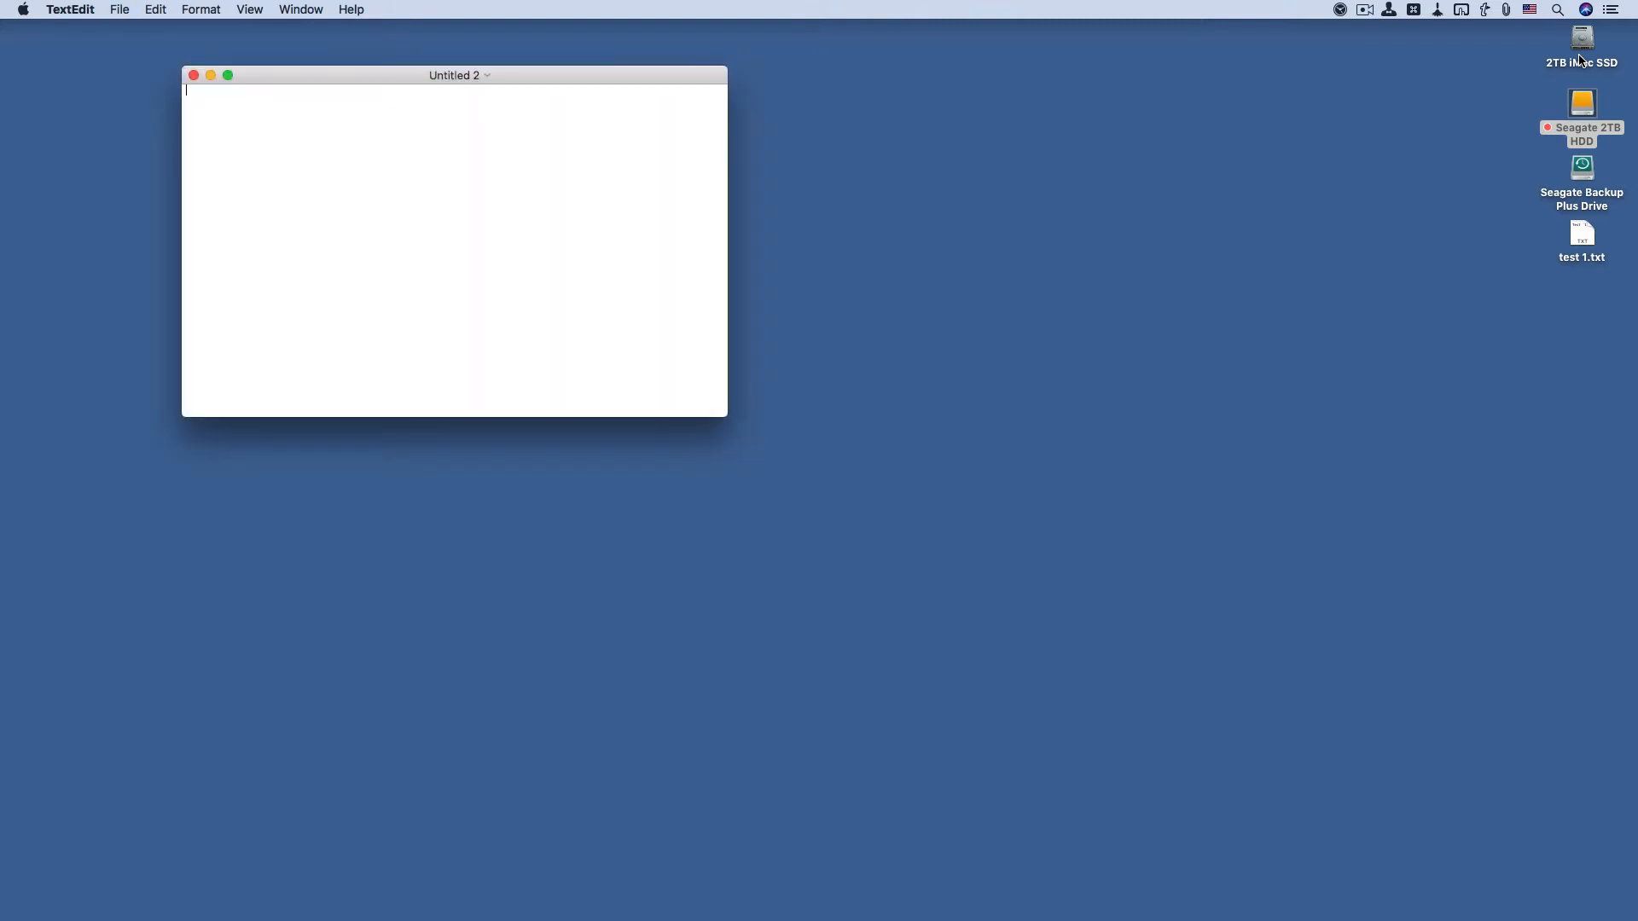
{"action": "key", "text": "super+s"}
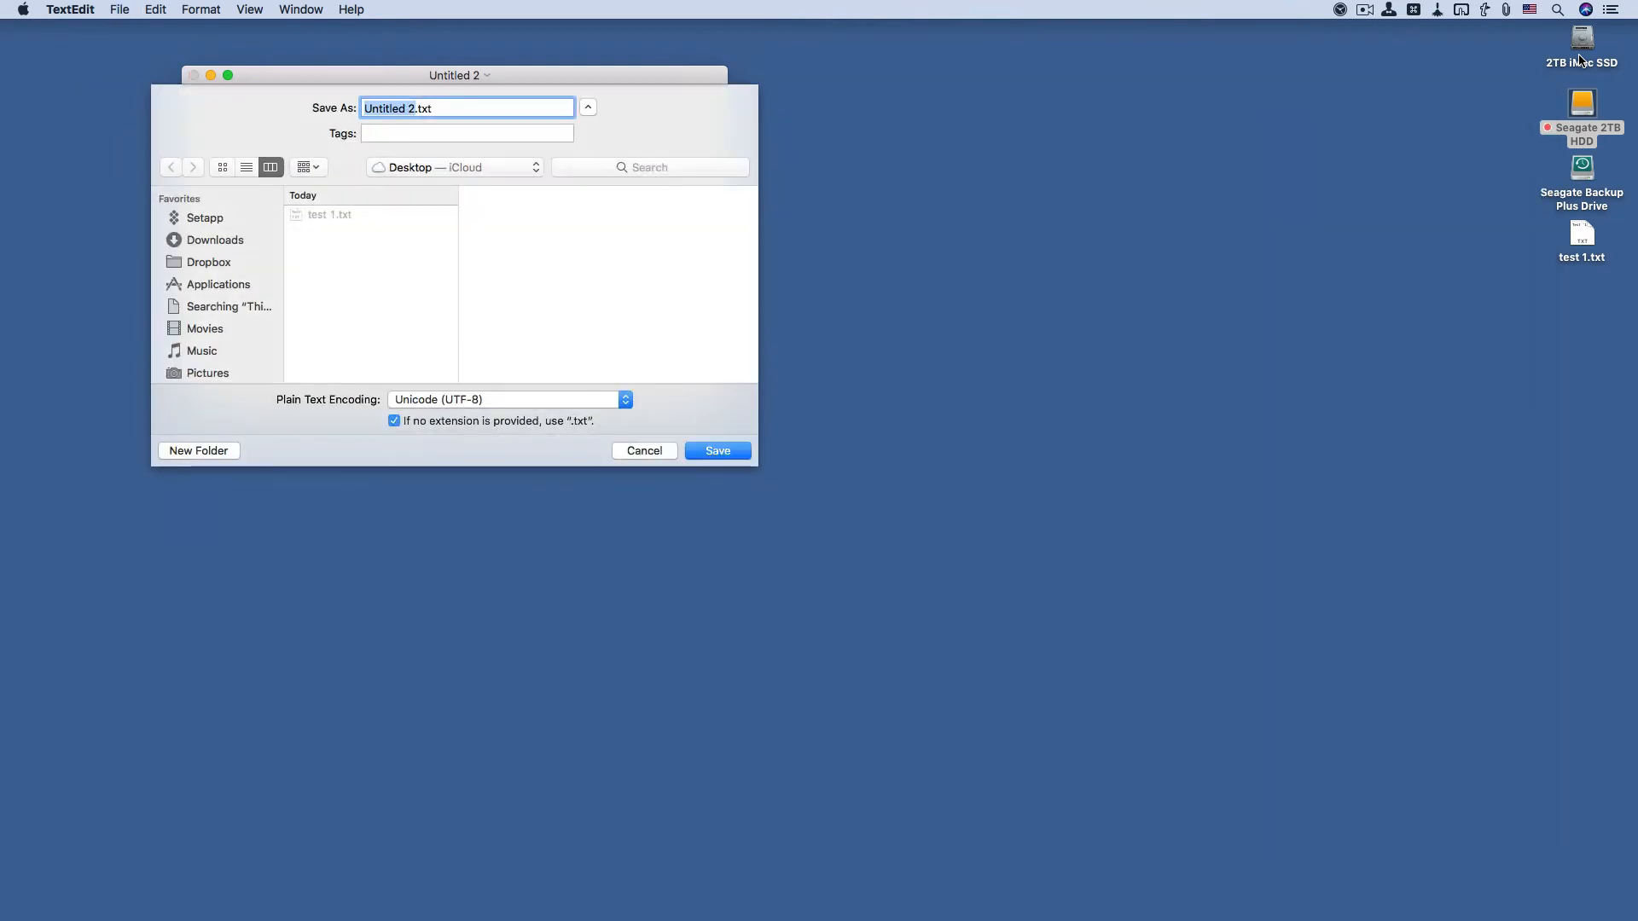
{"action": "type", "text": "y"}
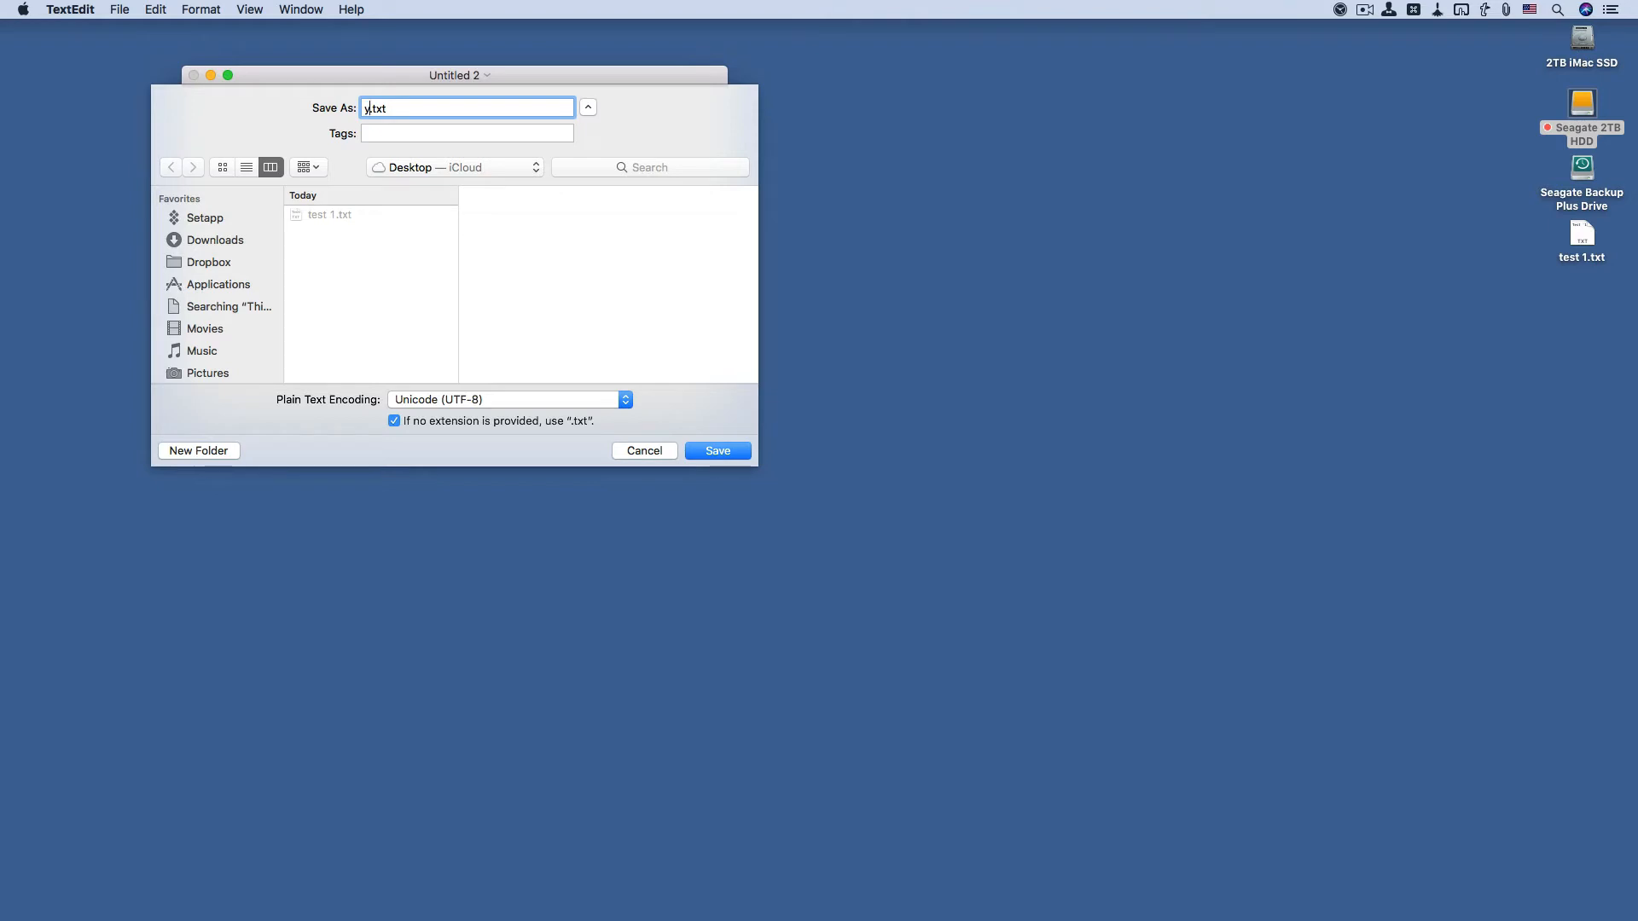
{"action": "type", "text": "esty"}
{"action": "key", "text": "BackSpace"}
{"action": "type", "text": "55"}
{"action": "key", "text": "Return"}
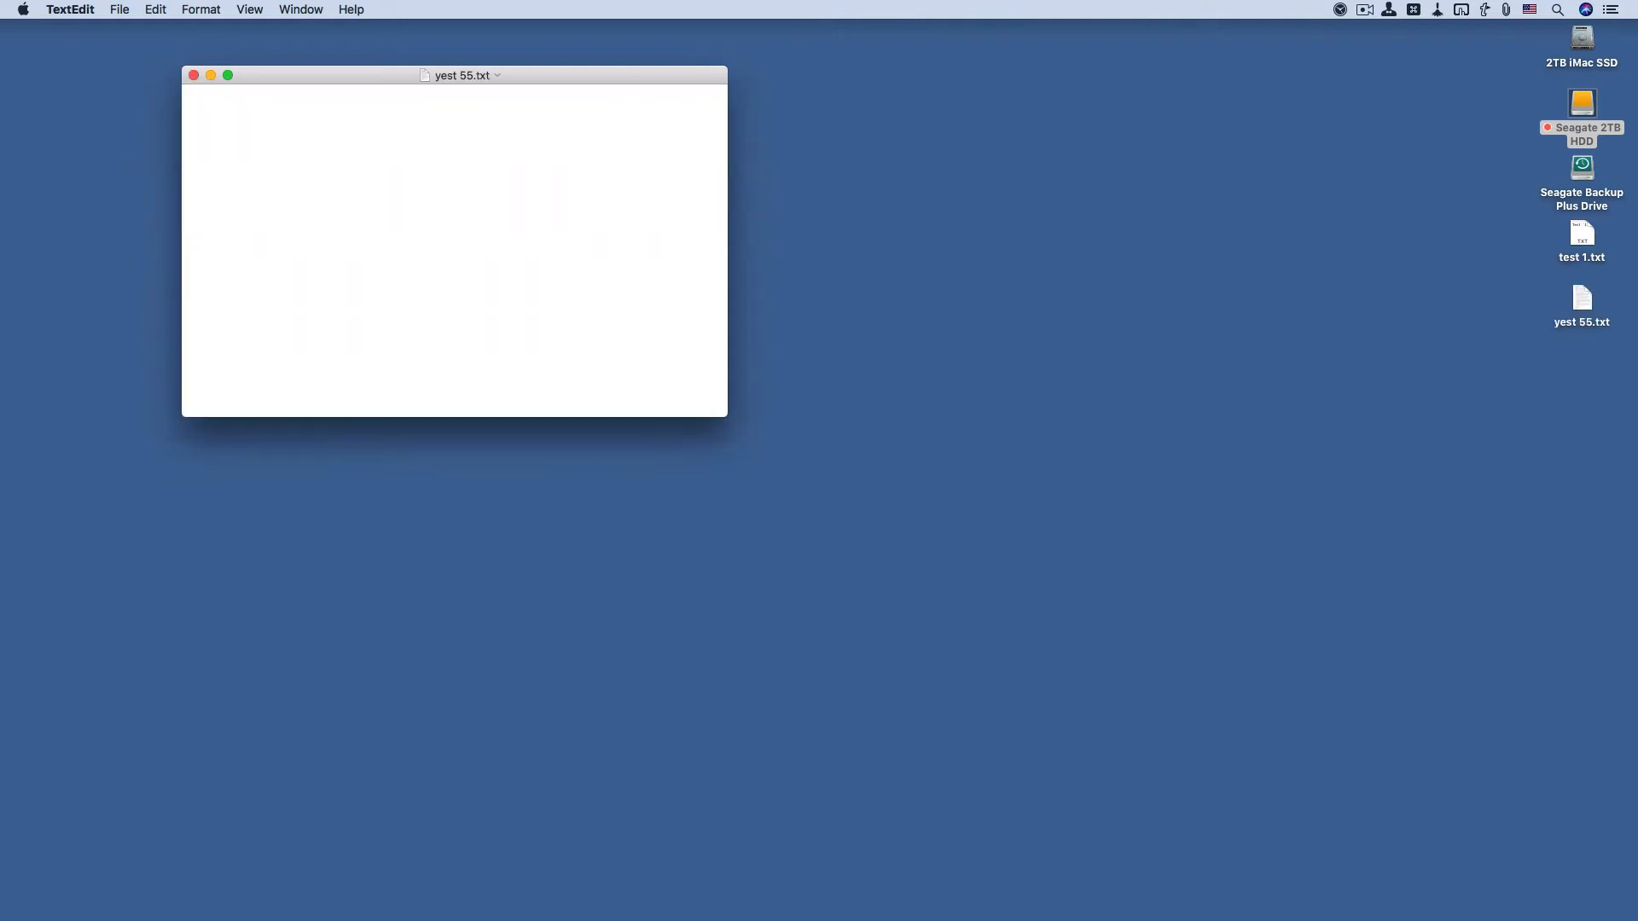
{"action": "key", "text": "super+w"}
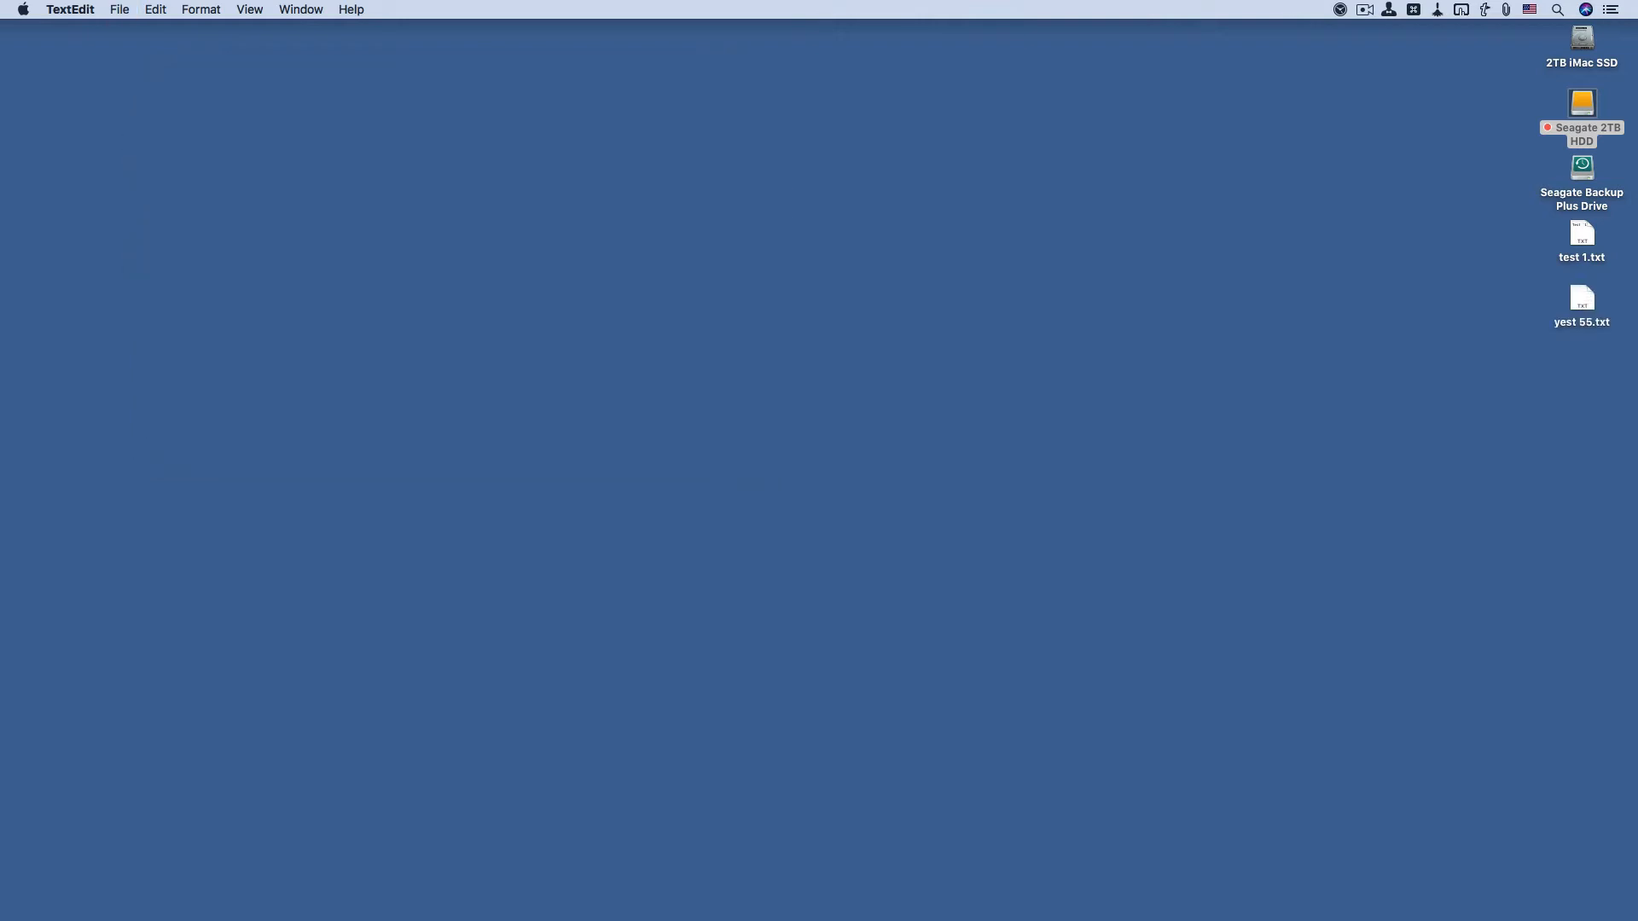
Create another text document containing "Test 3".
{"action": "key", "text": "super+n"}
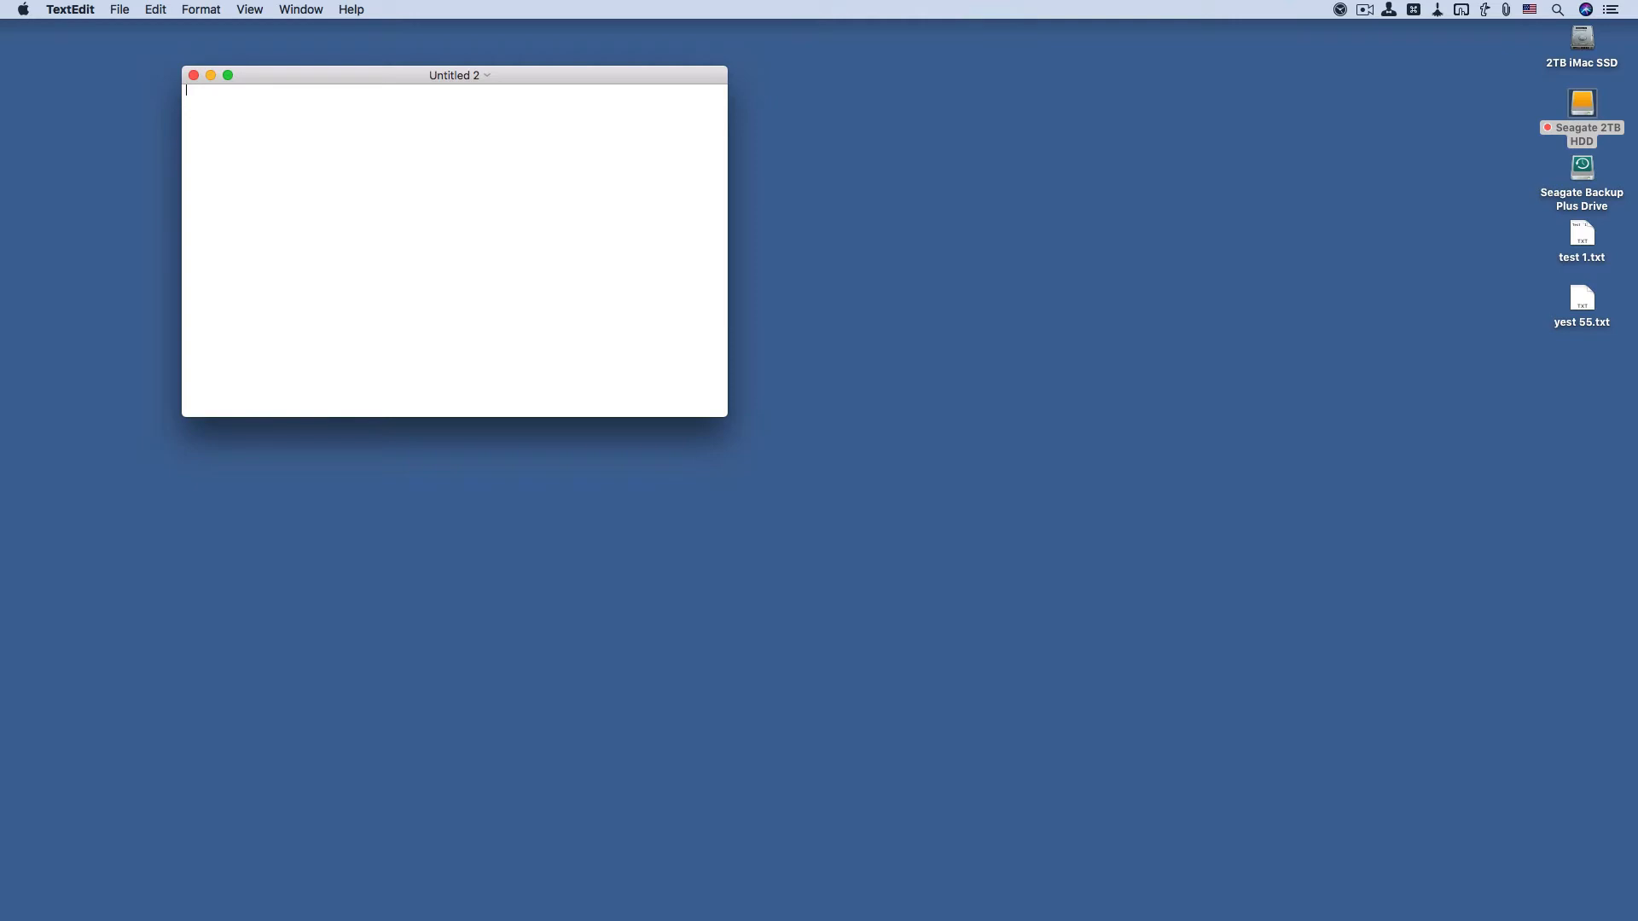
{"action": "type", "text": "test"}
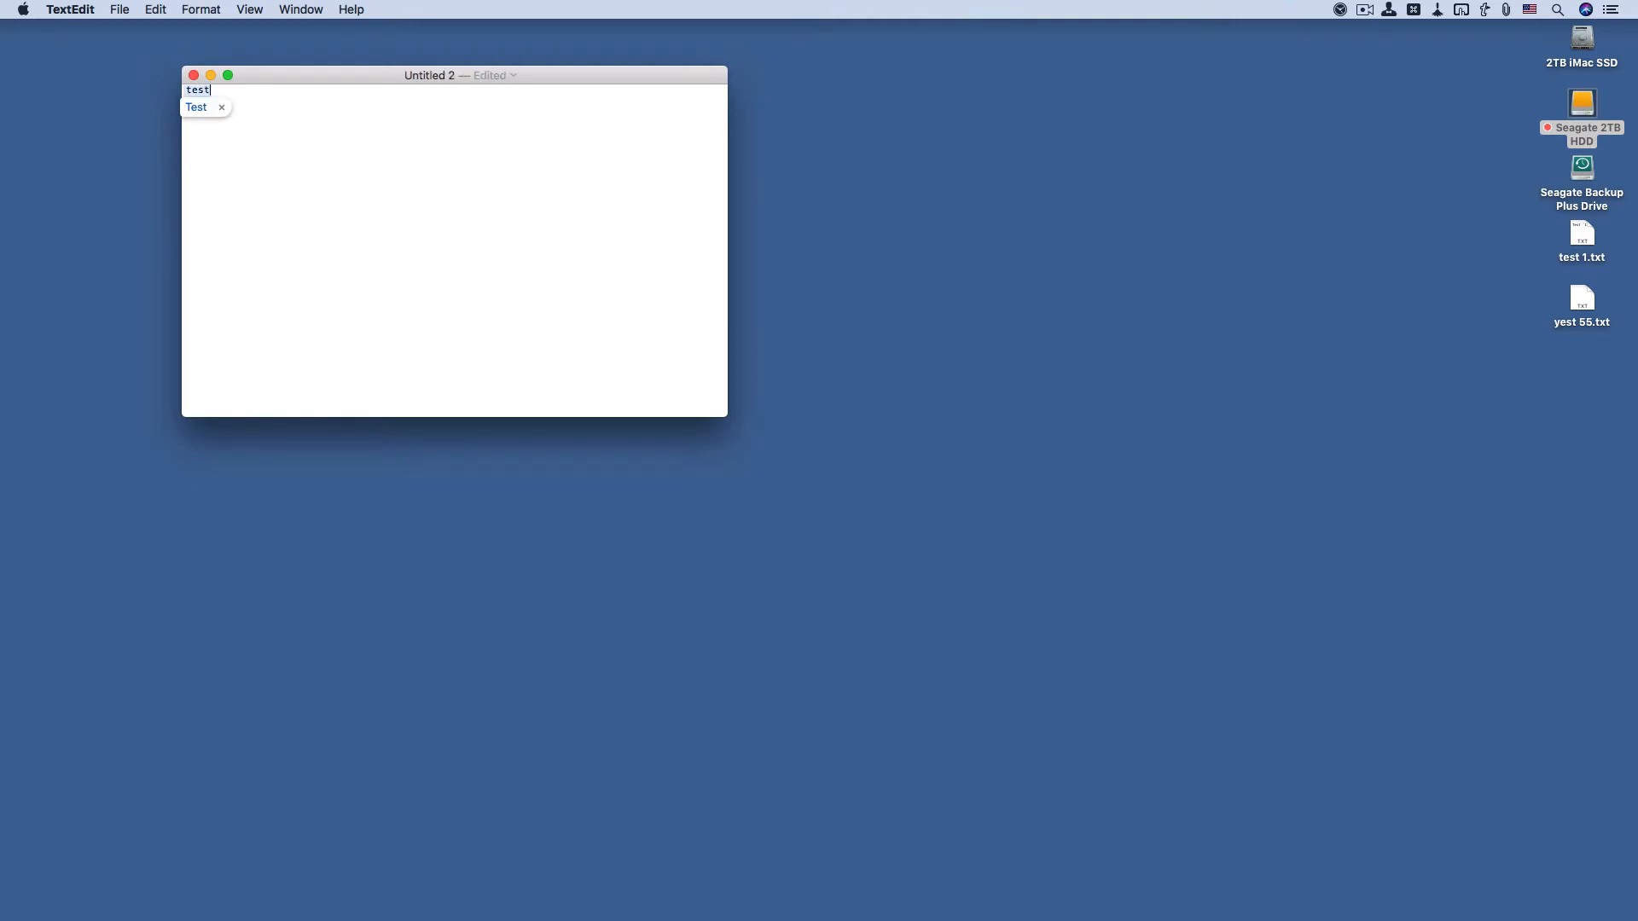
{"action": "type", "text": ". "}
{"action": "type", "text": "3"}
Save the document to the Desktop as "yes 44" and quit the text editor.
{"action": "key", "text": "super+s"}
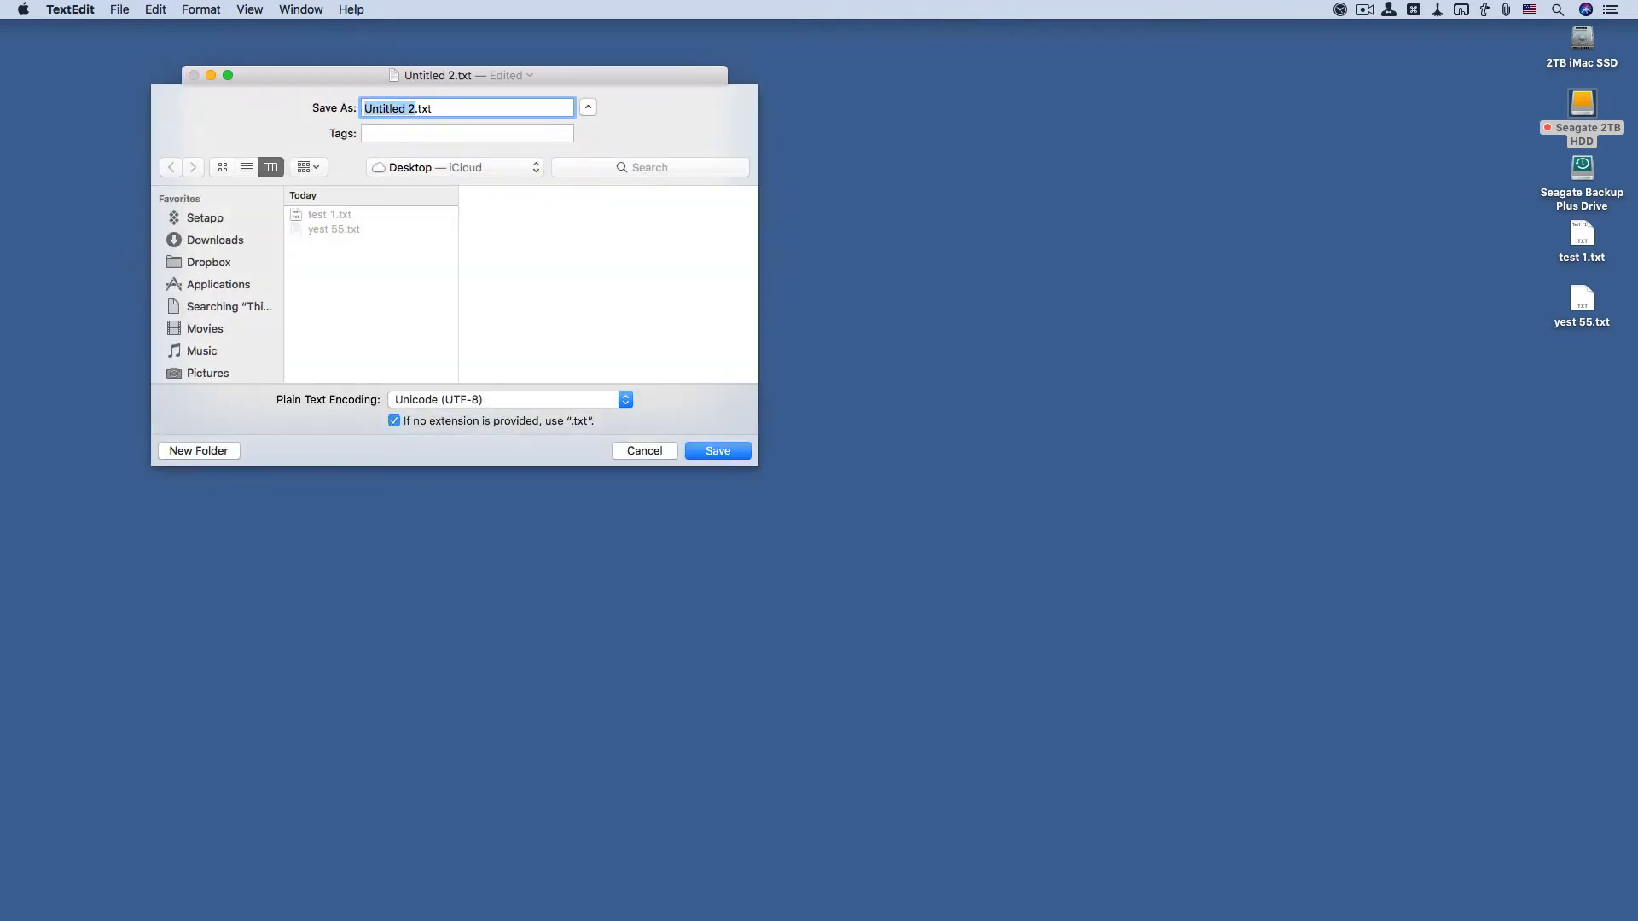
{"action": "type", "text": "yes "}
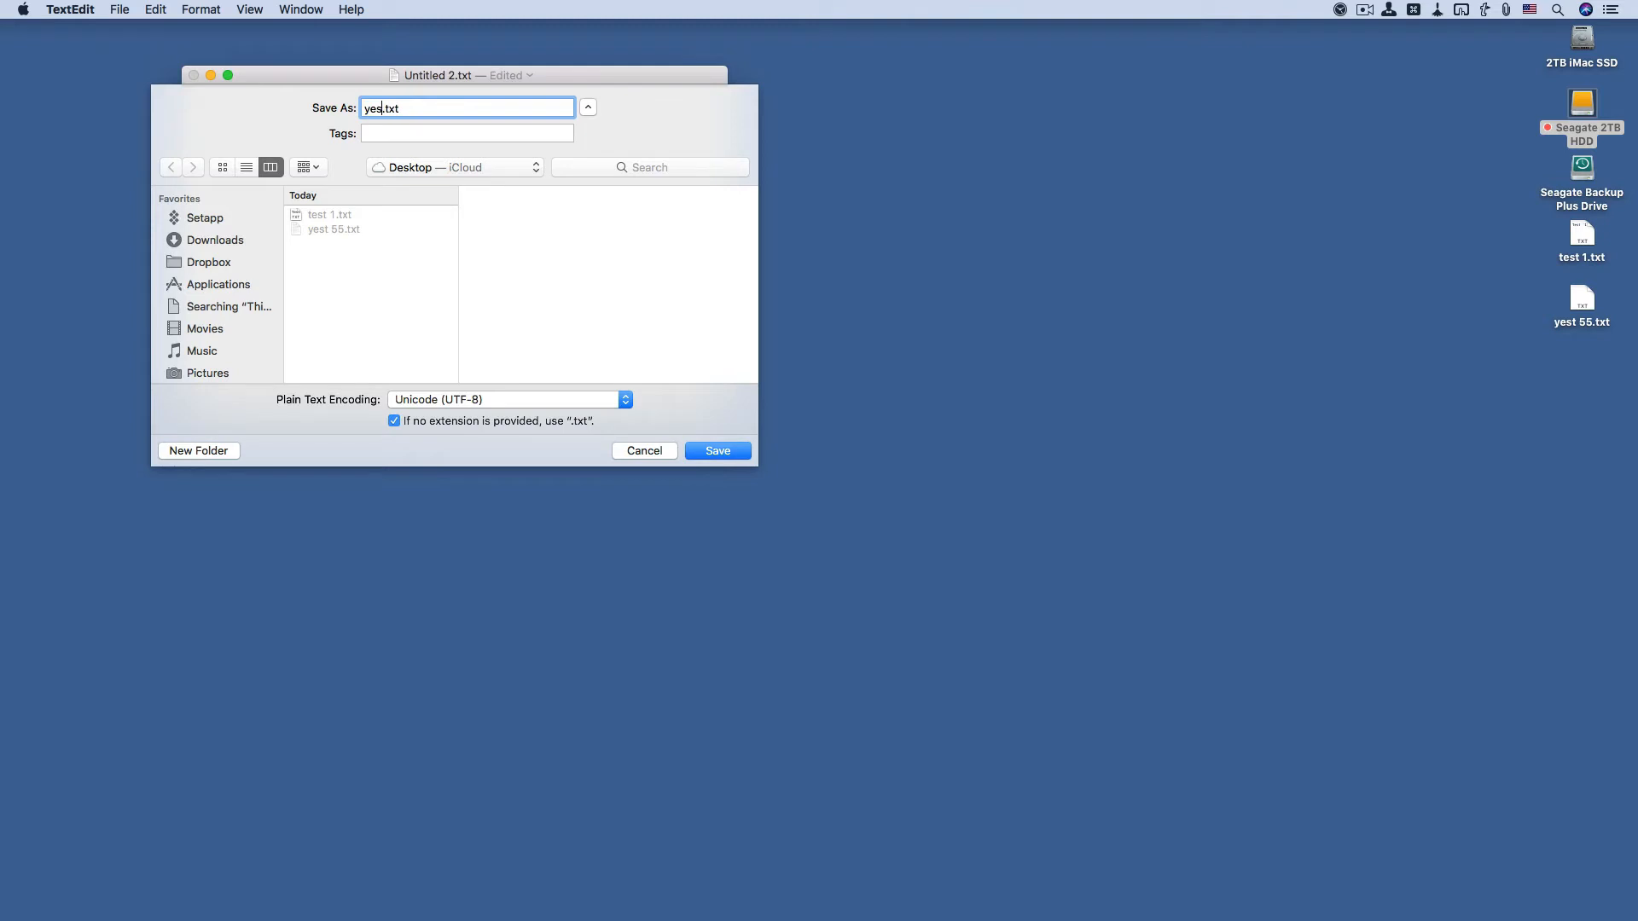
{"action": "type", "text": "44"}
{"action": "key", "text": "Return"}
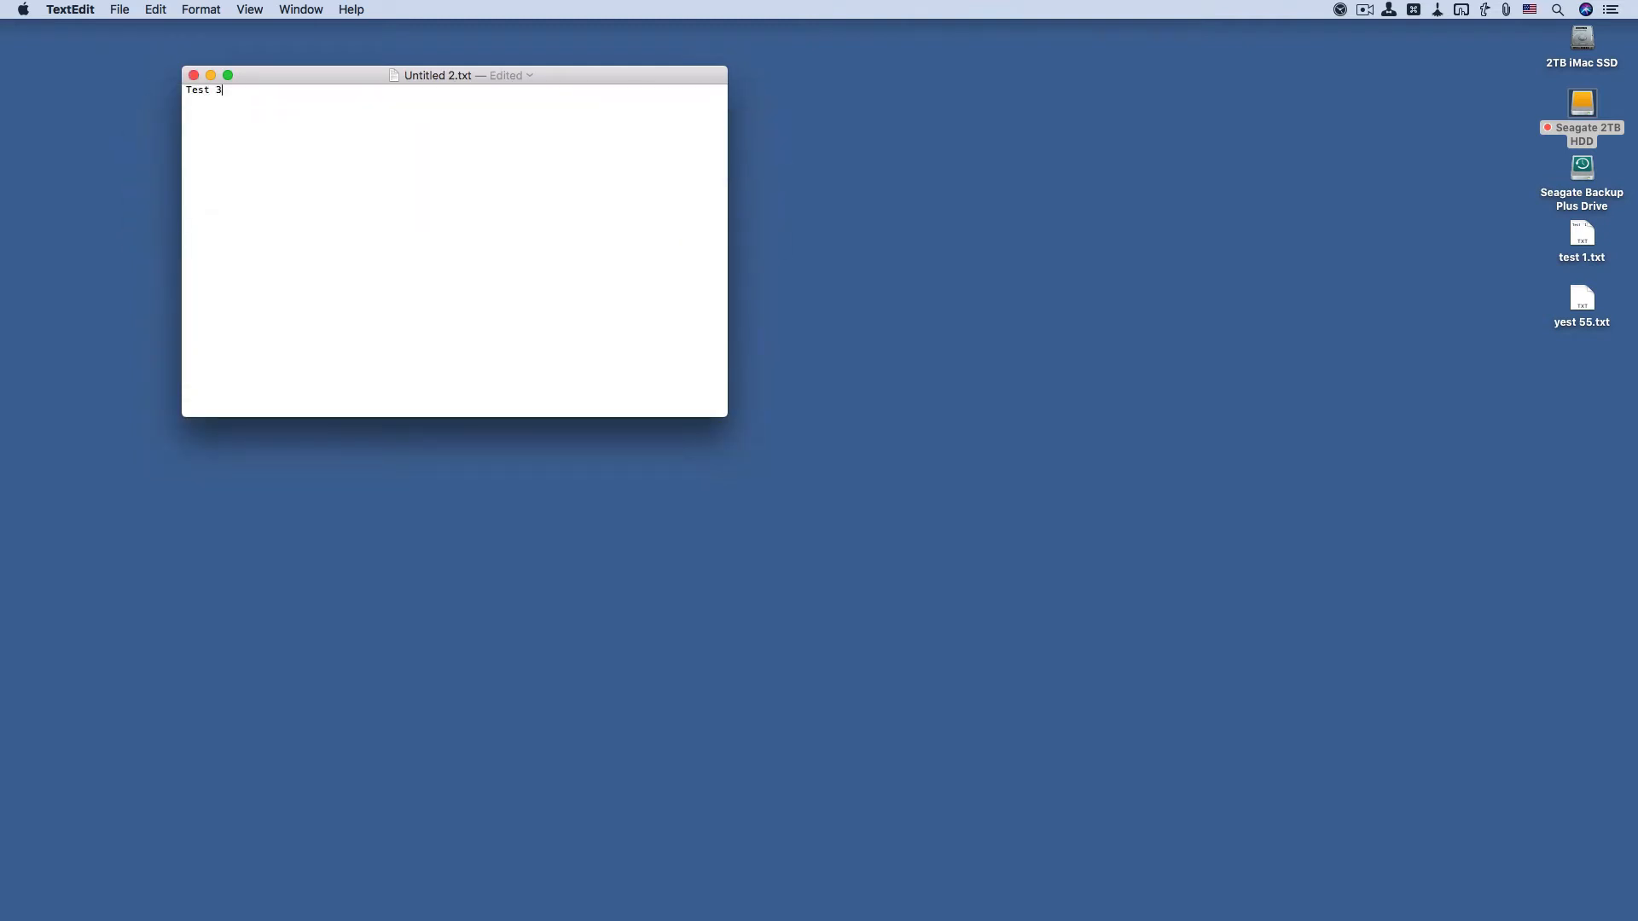
{"action": "key", "text": "super+q"}
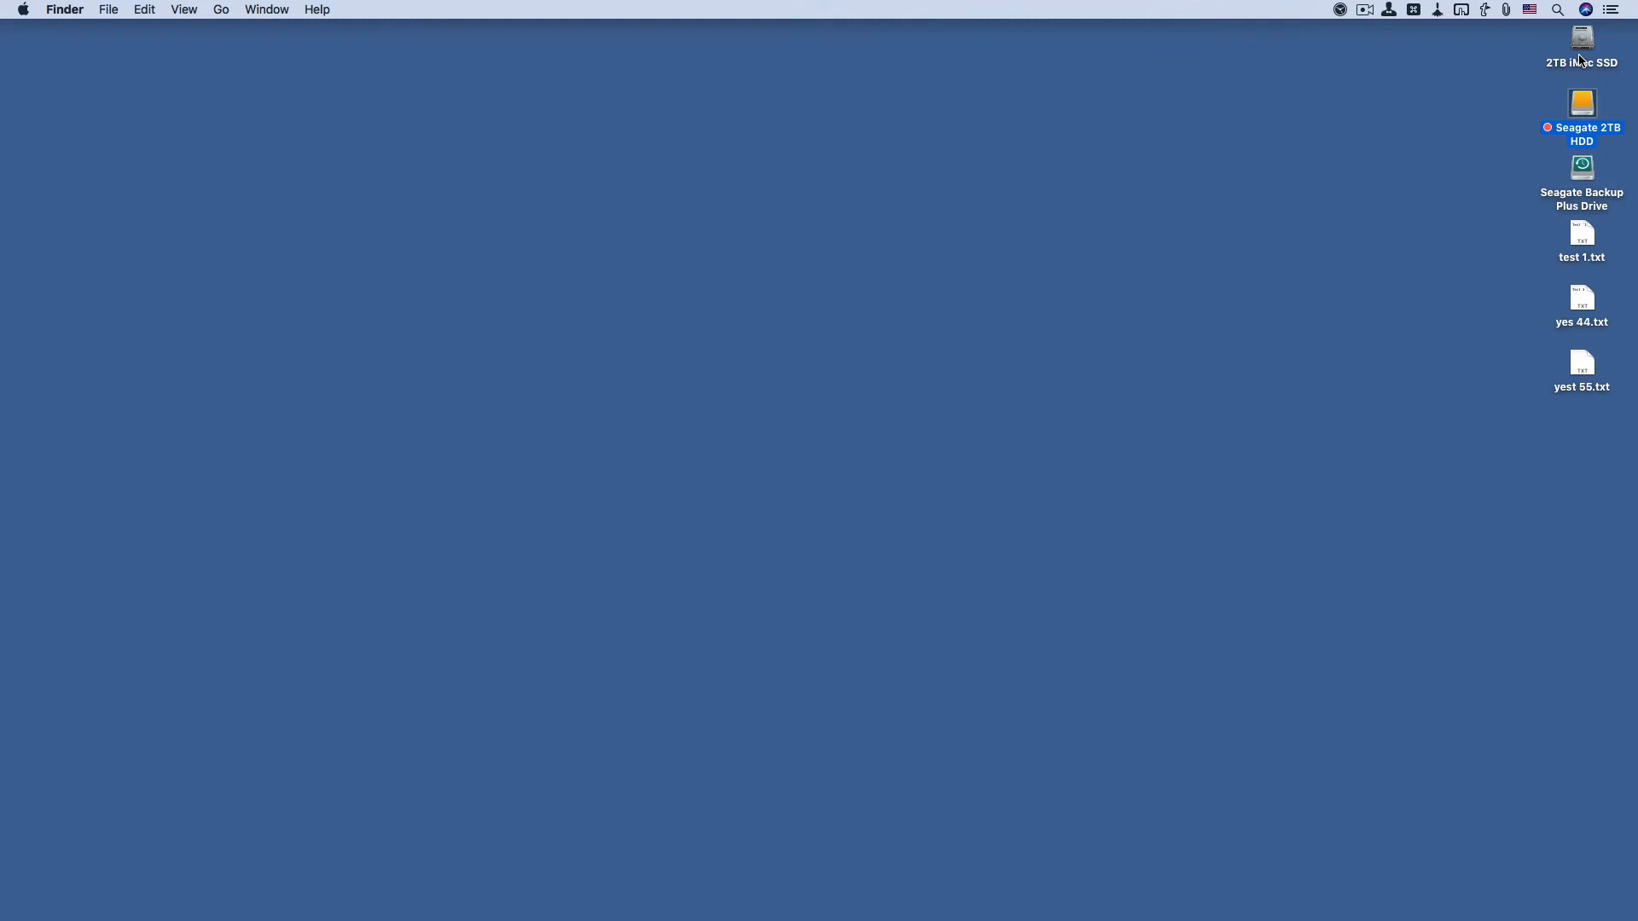
Switch to Automator and create a new document of the Workflow type.
{"action": "key", "text": "super+space"}
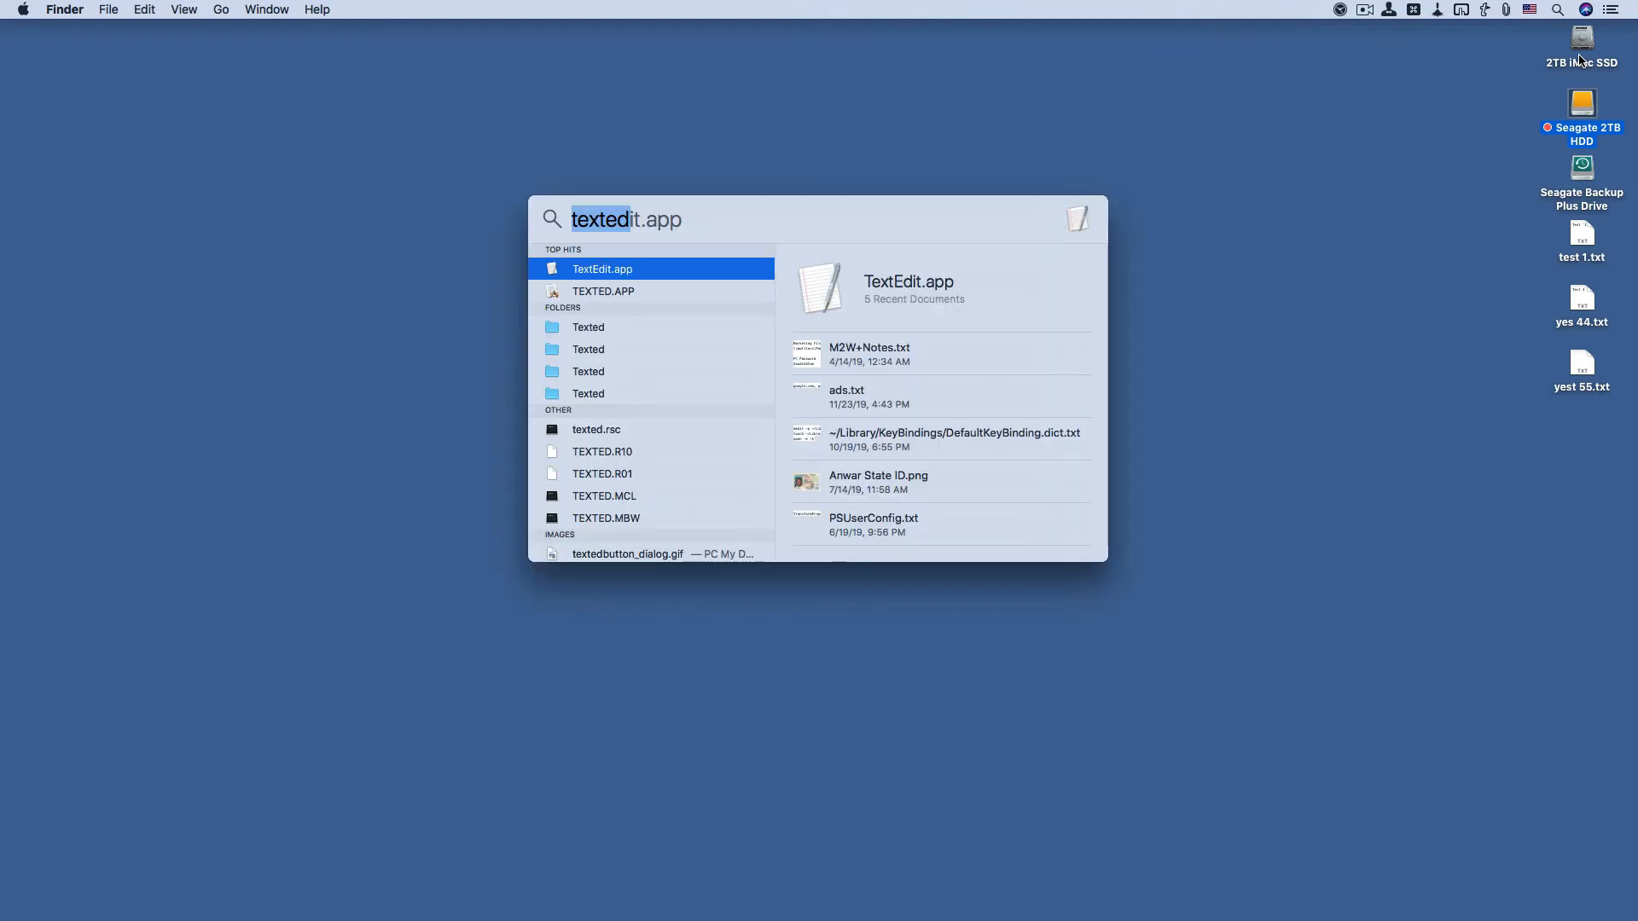
{"action": "type", "text": "aut"}
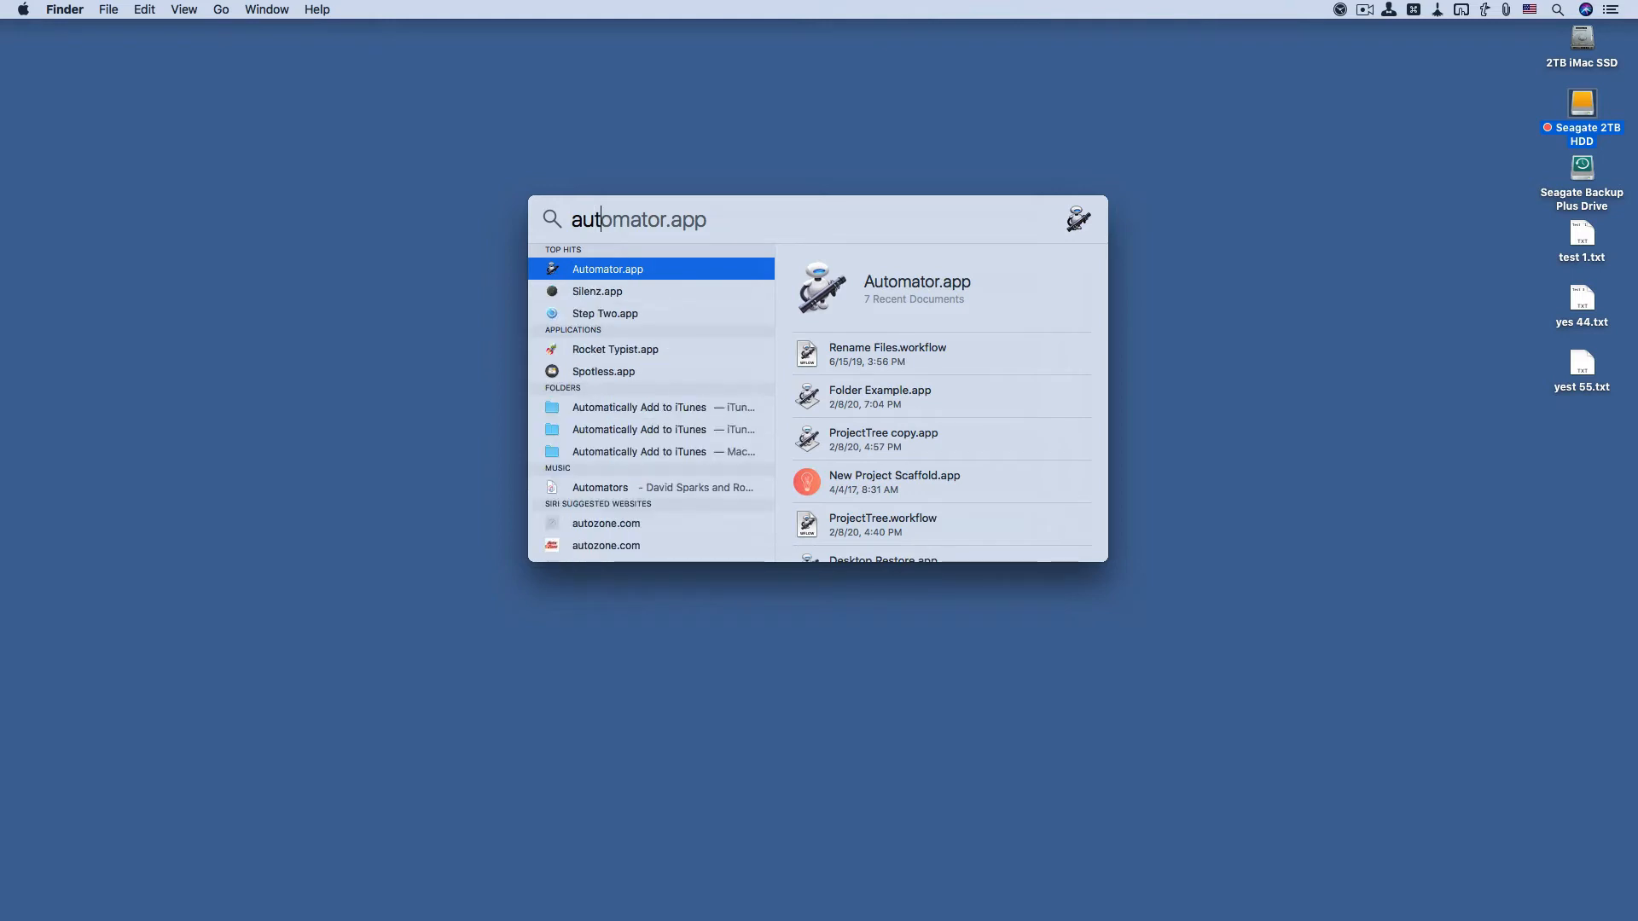
{"action": "key", "text": "Return"}
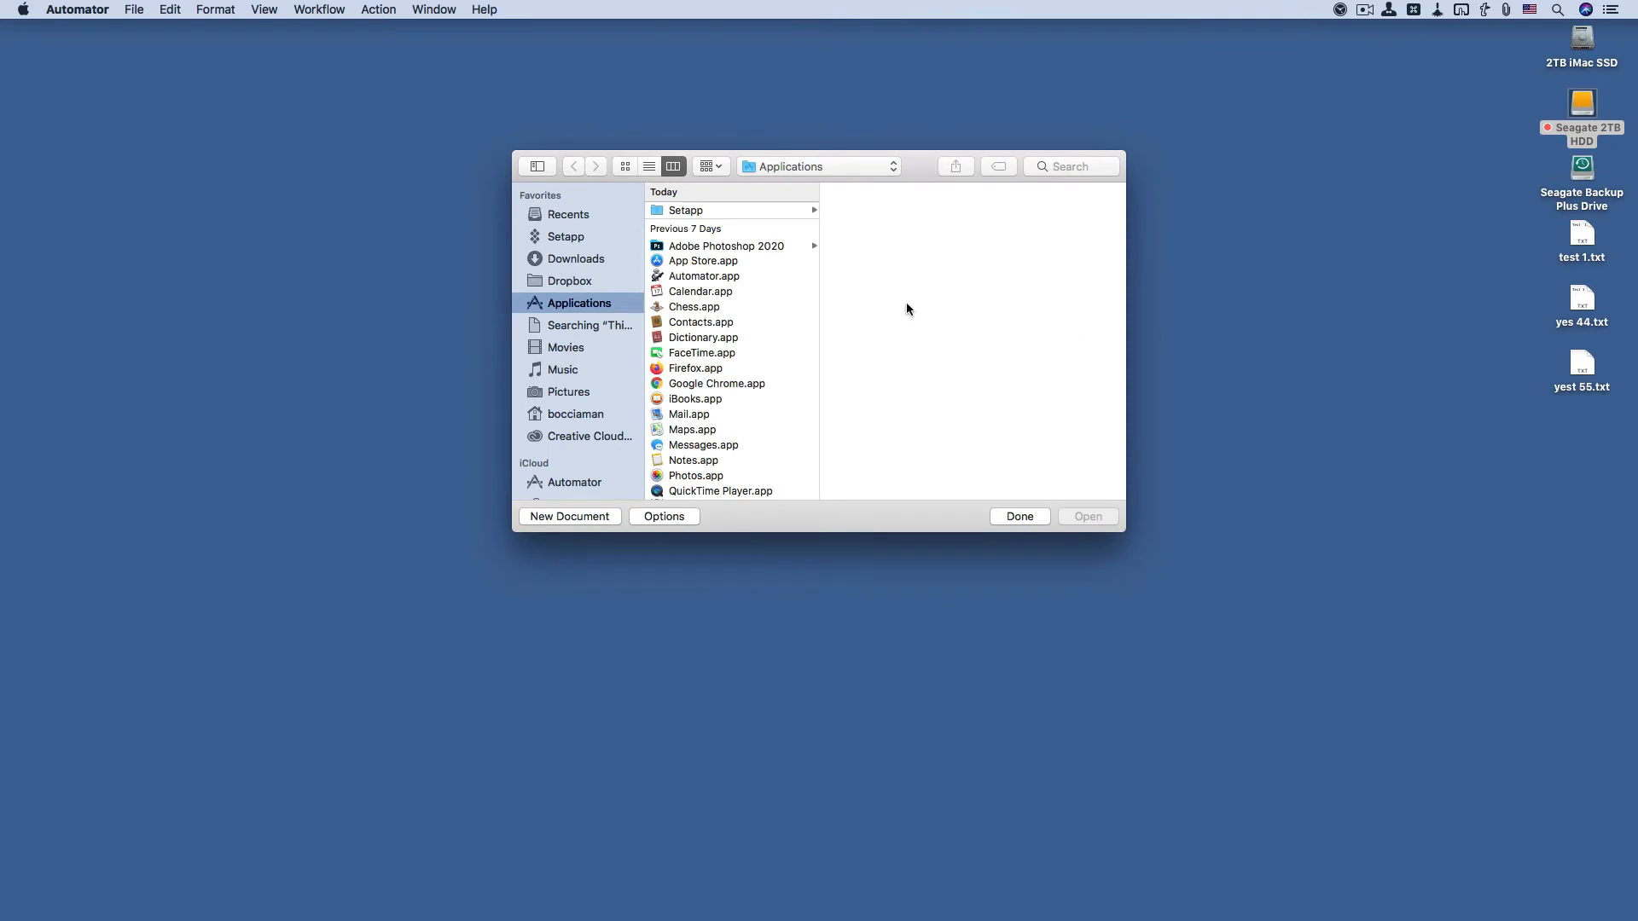
{"action": "left_click", "coordinate": [595, 520]}
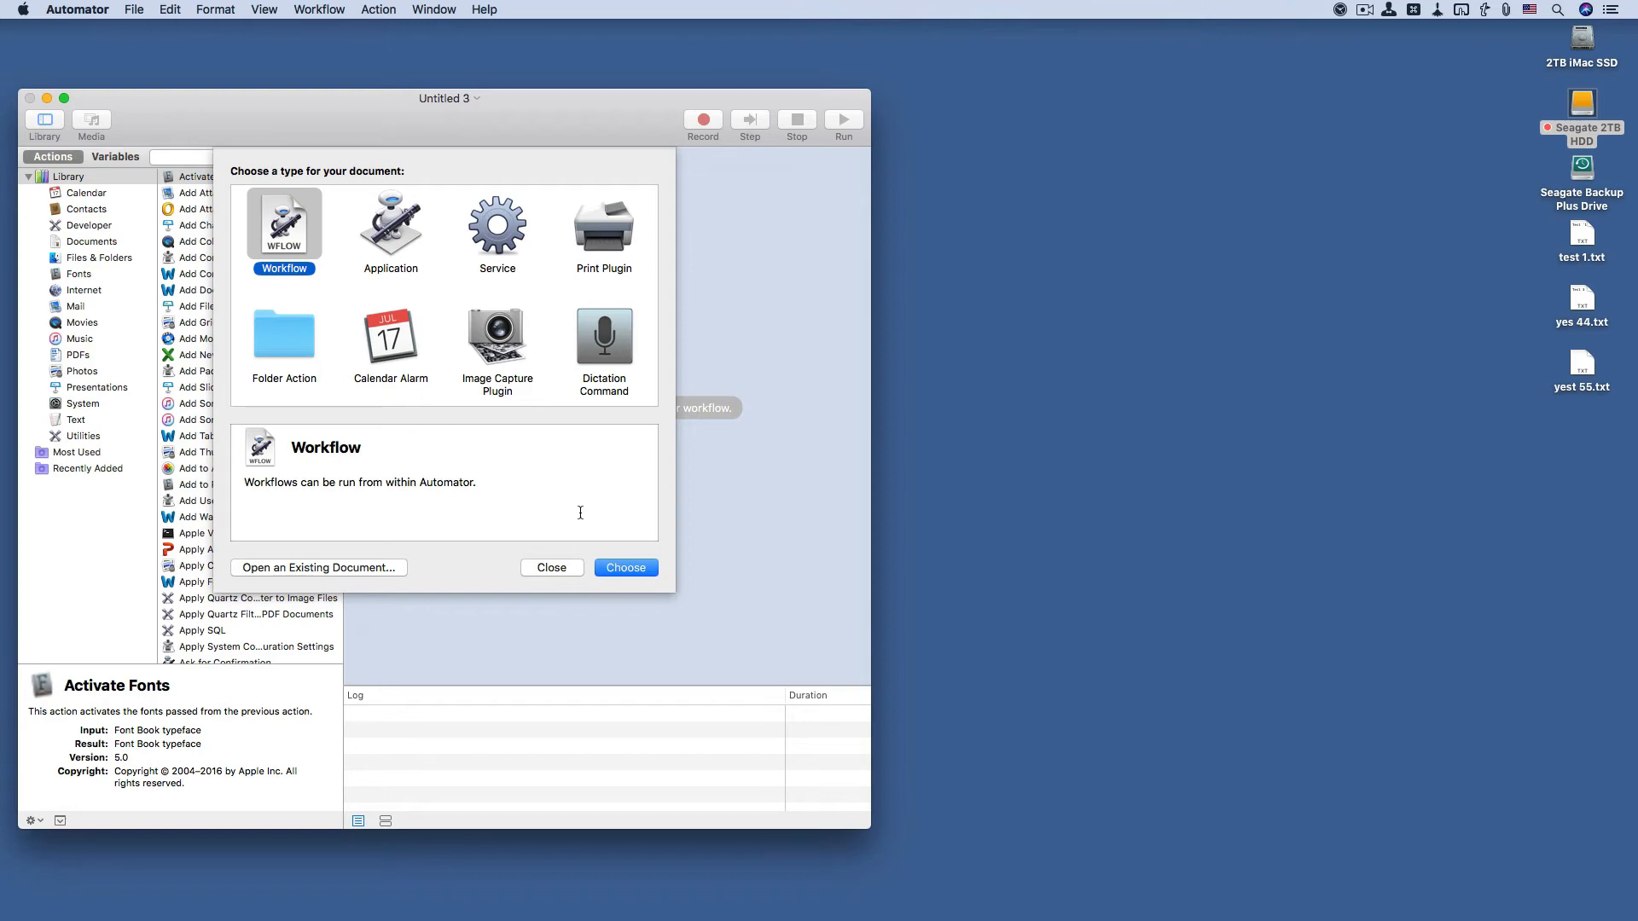
{"action": "left_click", "coordinate": [640, 568]}
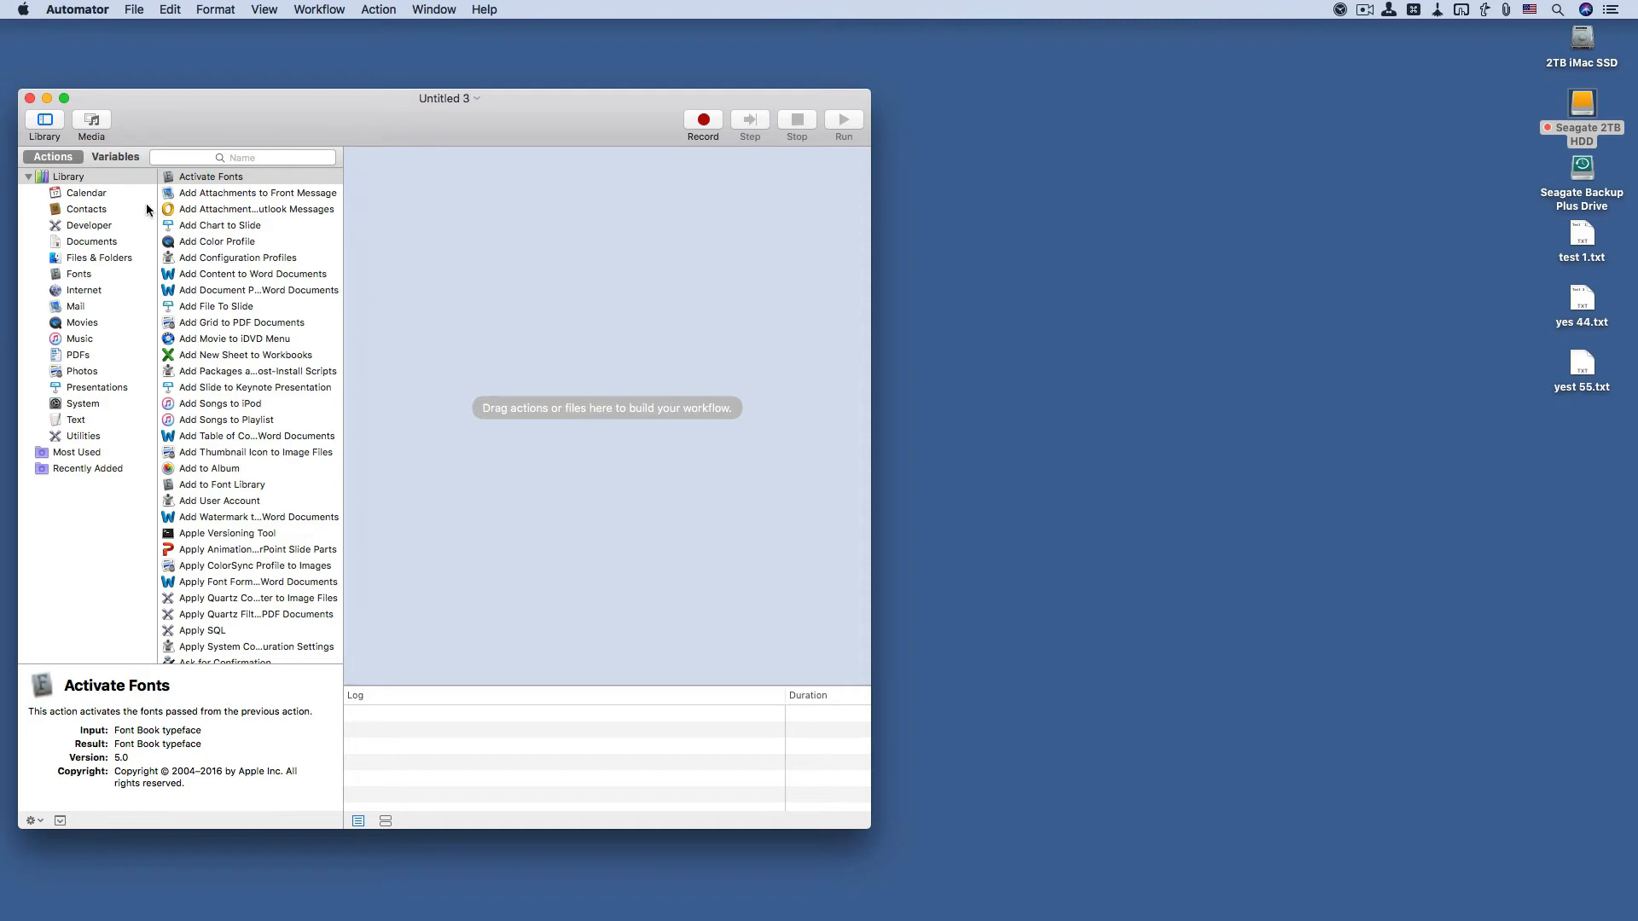
Search the action library for "get fin" and add the Get Specified Finder Items action to the workflow.
{"action": "left_click", "coordinate": [253, 156]}
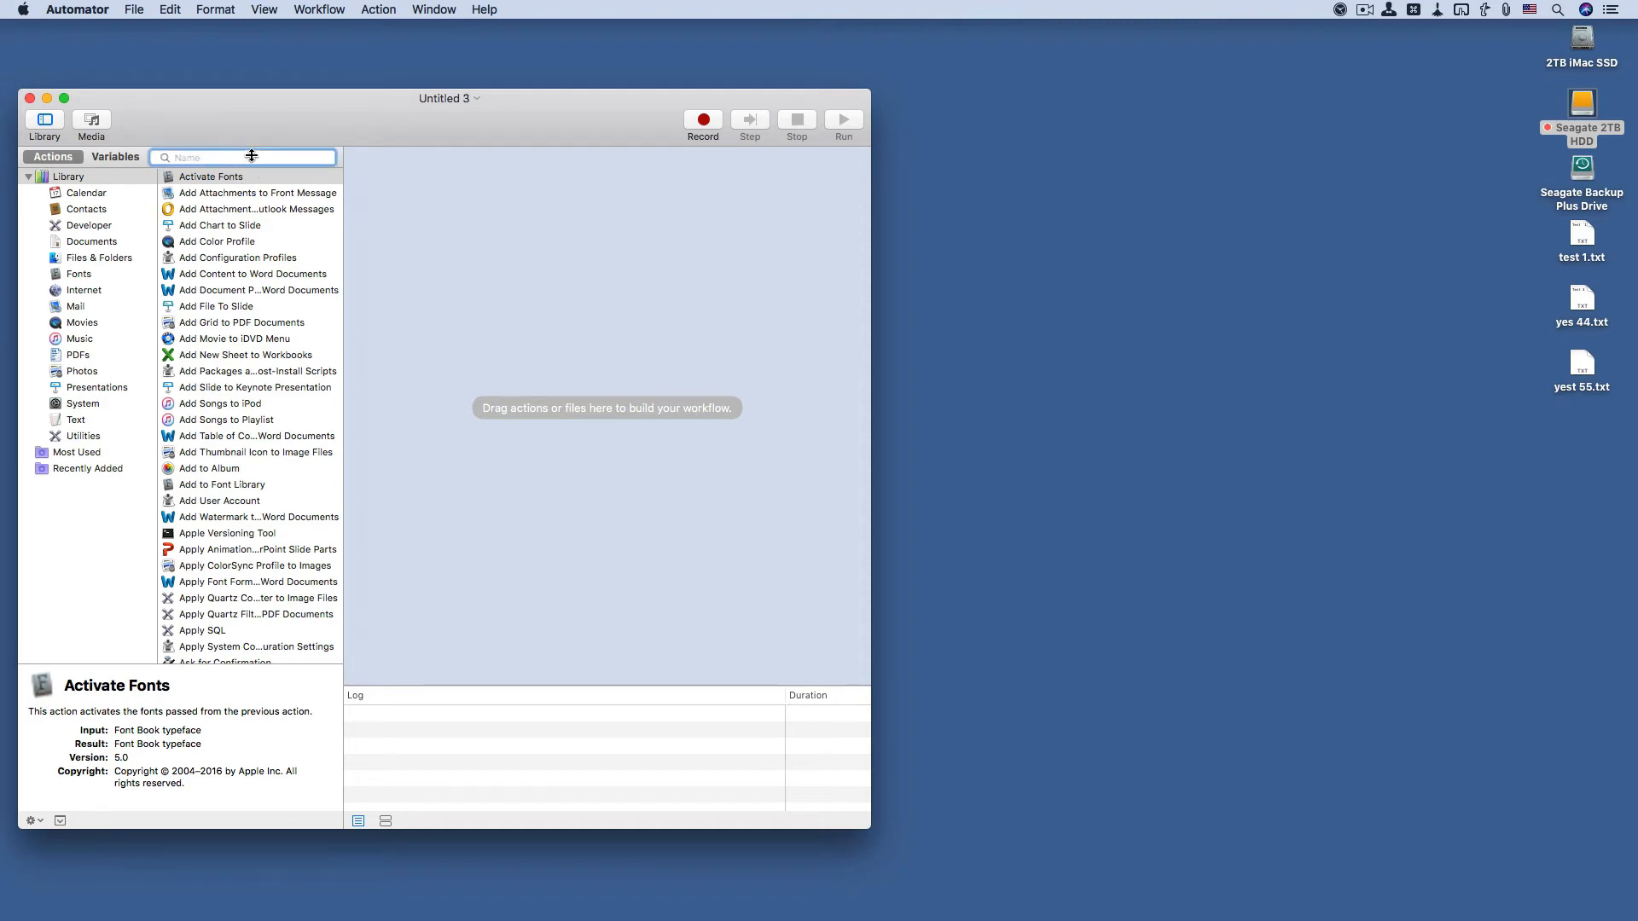
{"action": "type", "text": "g"}
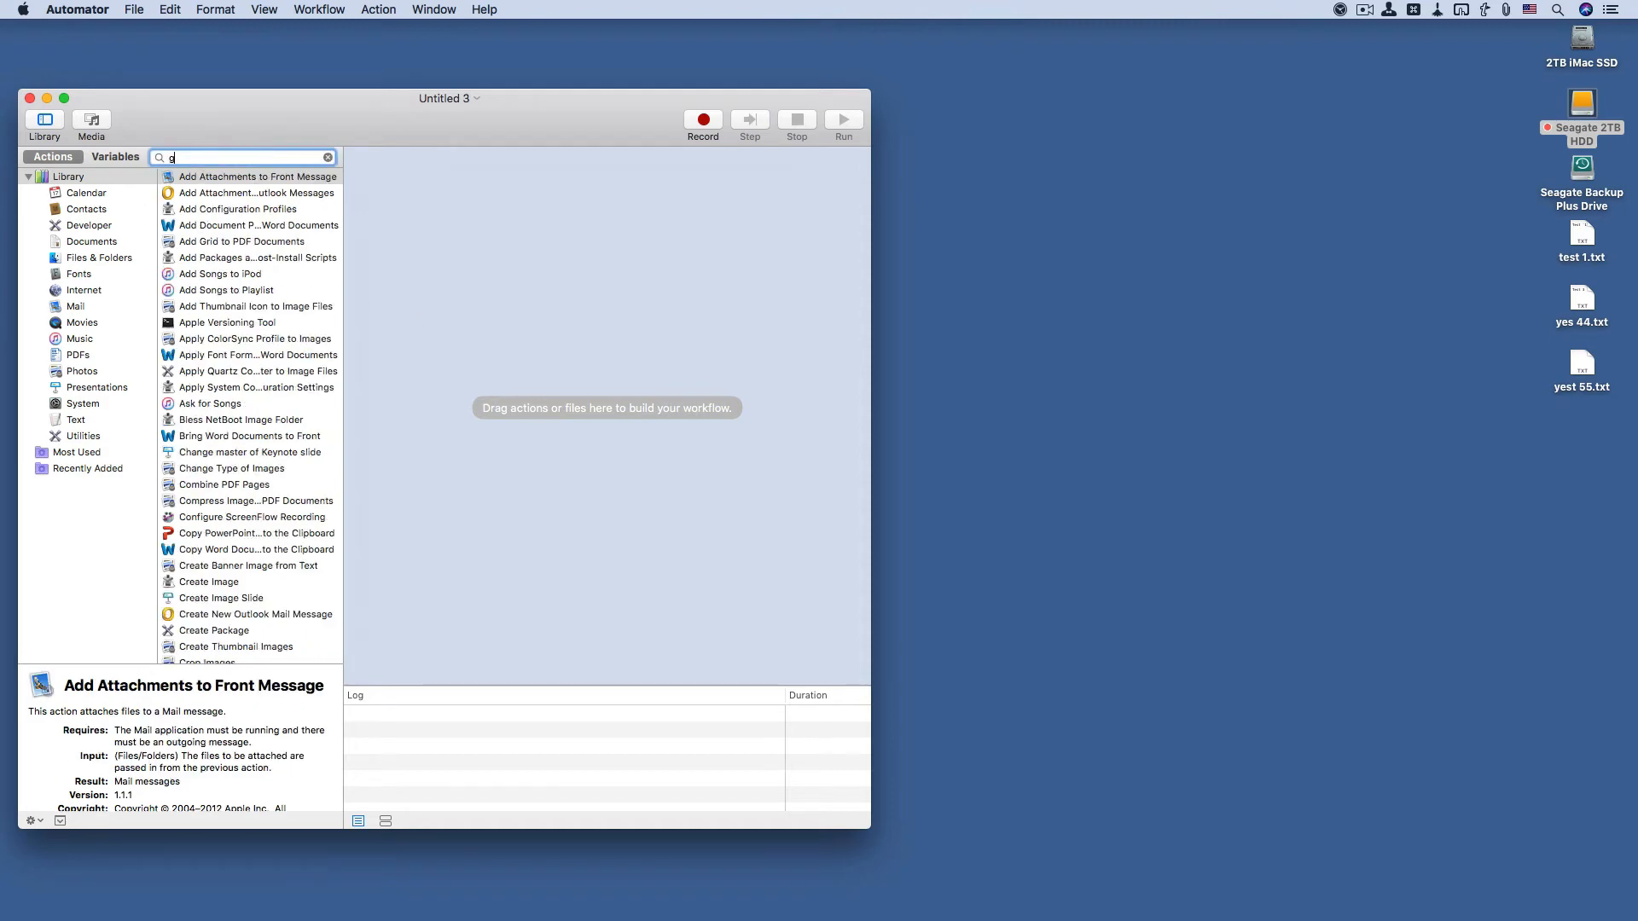
{"action": "type", "text": "et"}
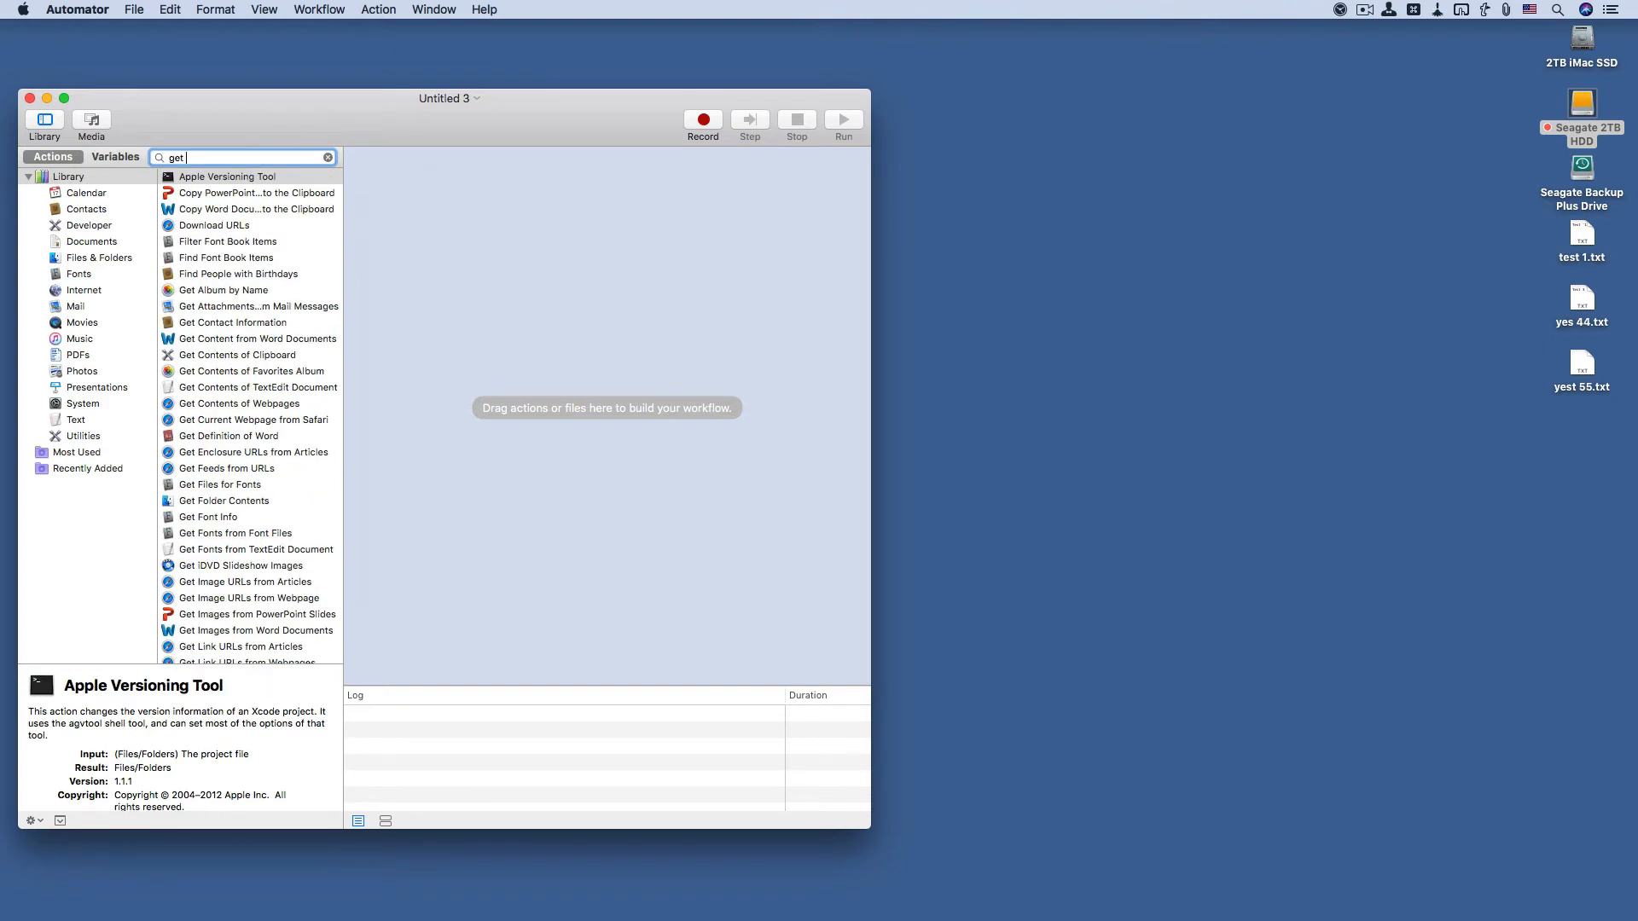
{"action": "type", "text": " fi"}
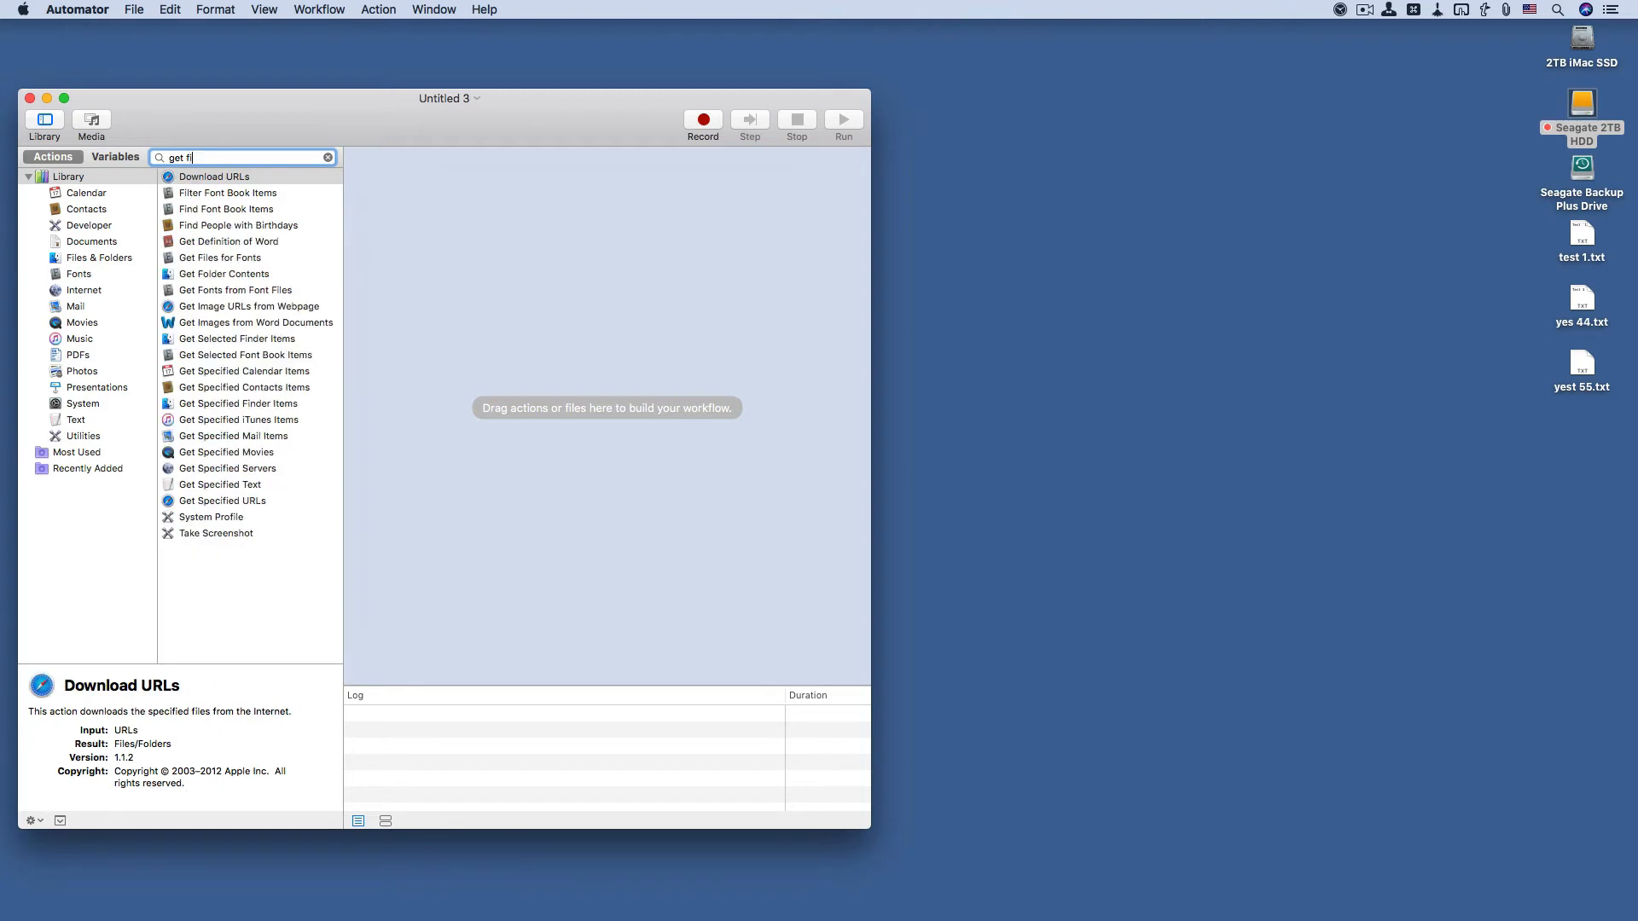
{"action": "type", "text": "nf"}
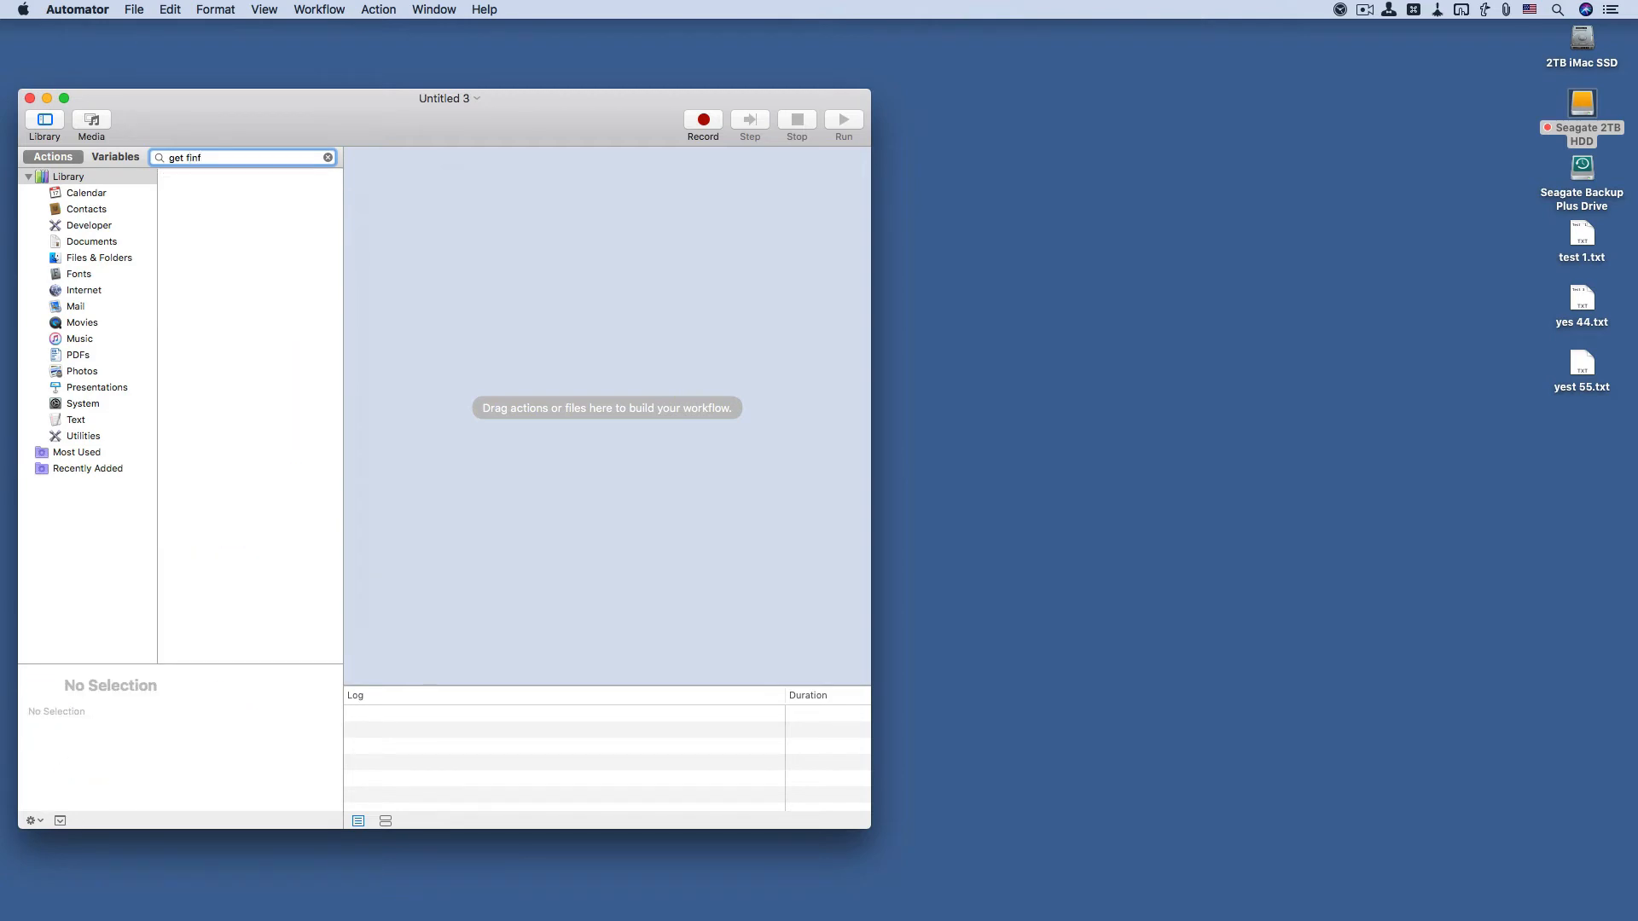
{"action": "key", "text": "BackSpace"}
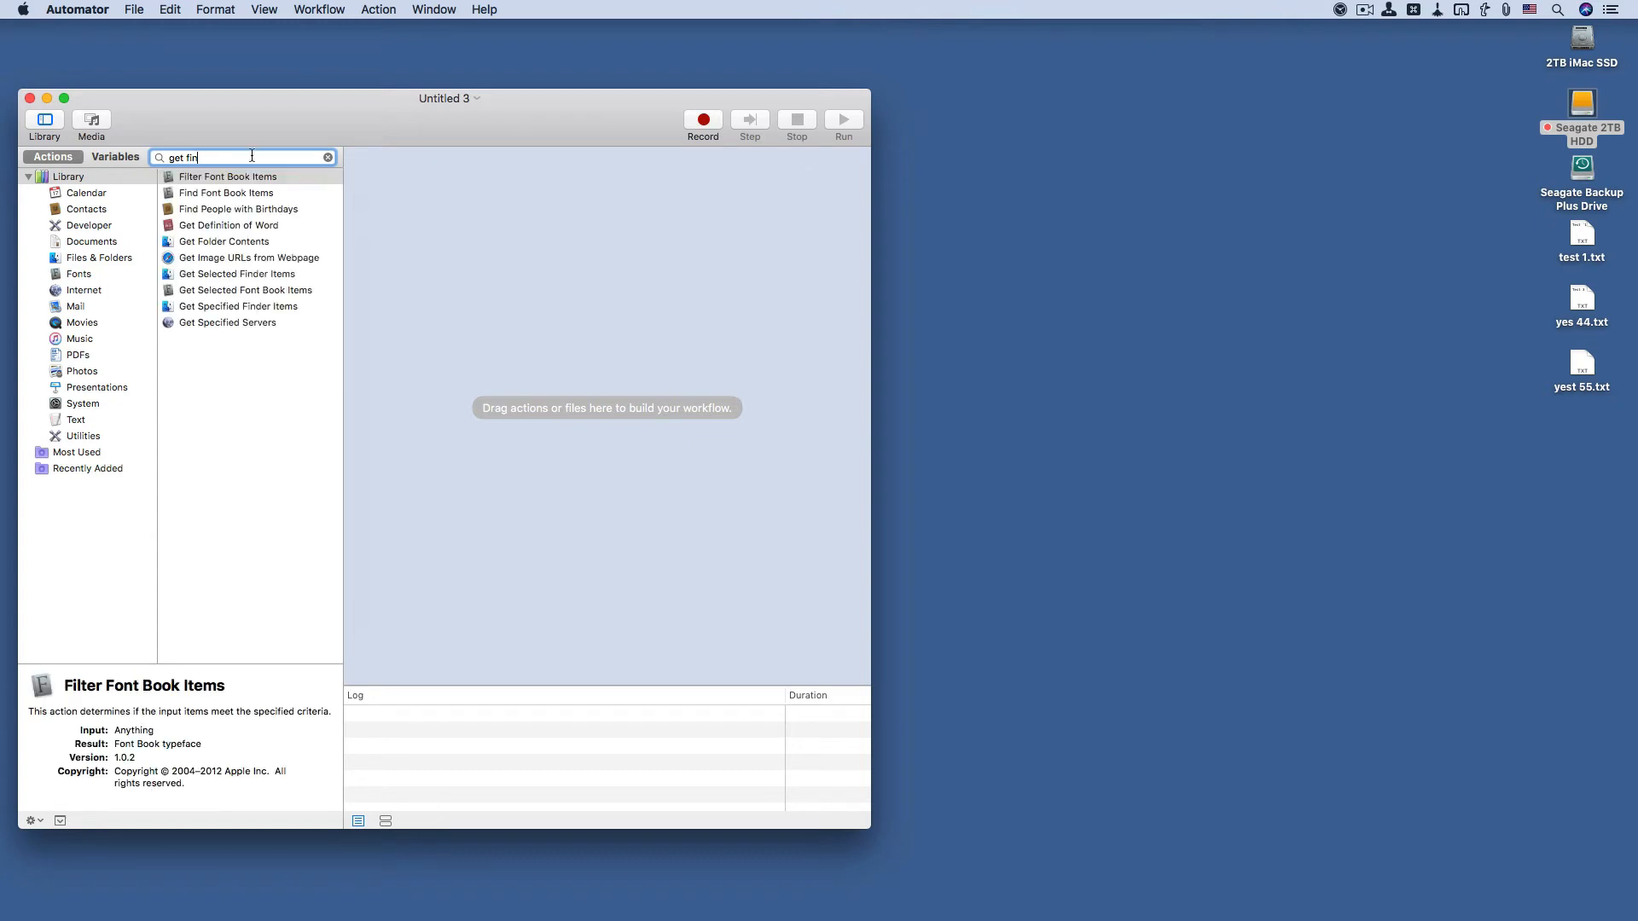
{"action": "double_click", "coordinate": [236, 309]}
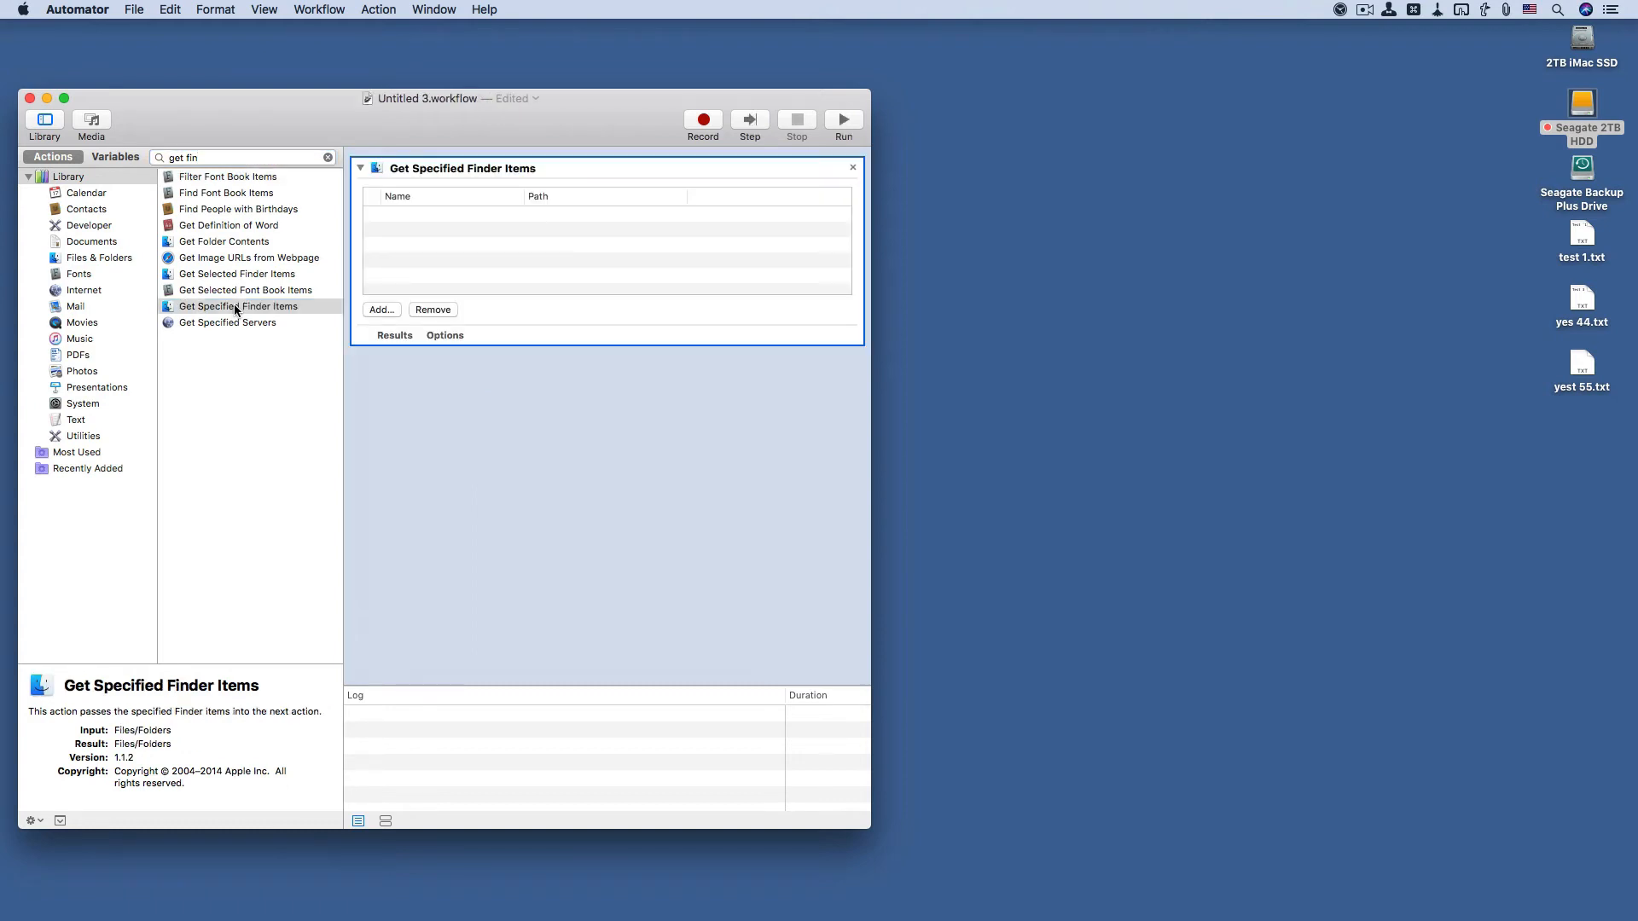
Search the action library for "rena" and add the Rename Finder Items action together with the offered Copy Finder Items action.
{"action": "triple_click", "coordinate": [258, 159]}
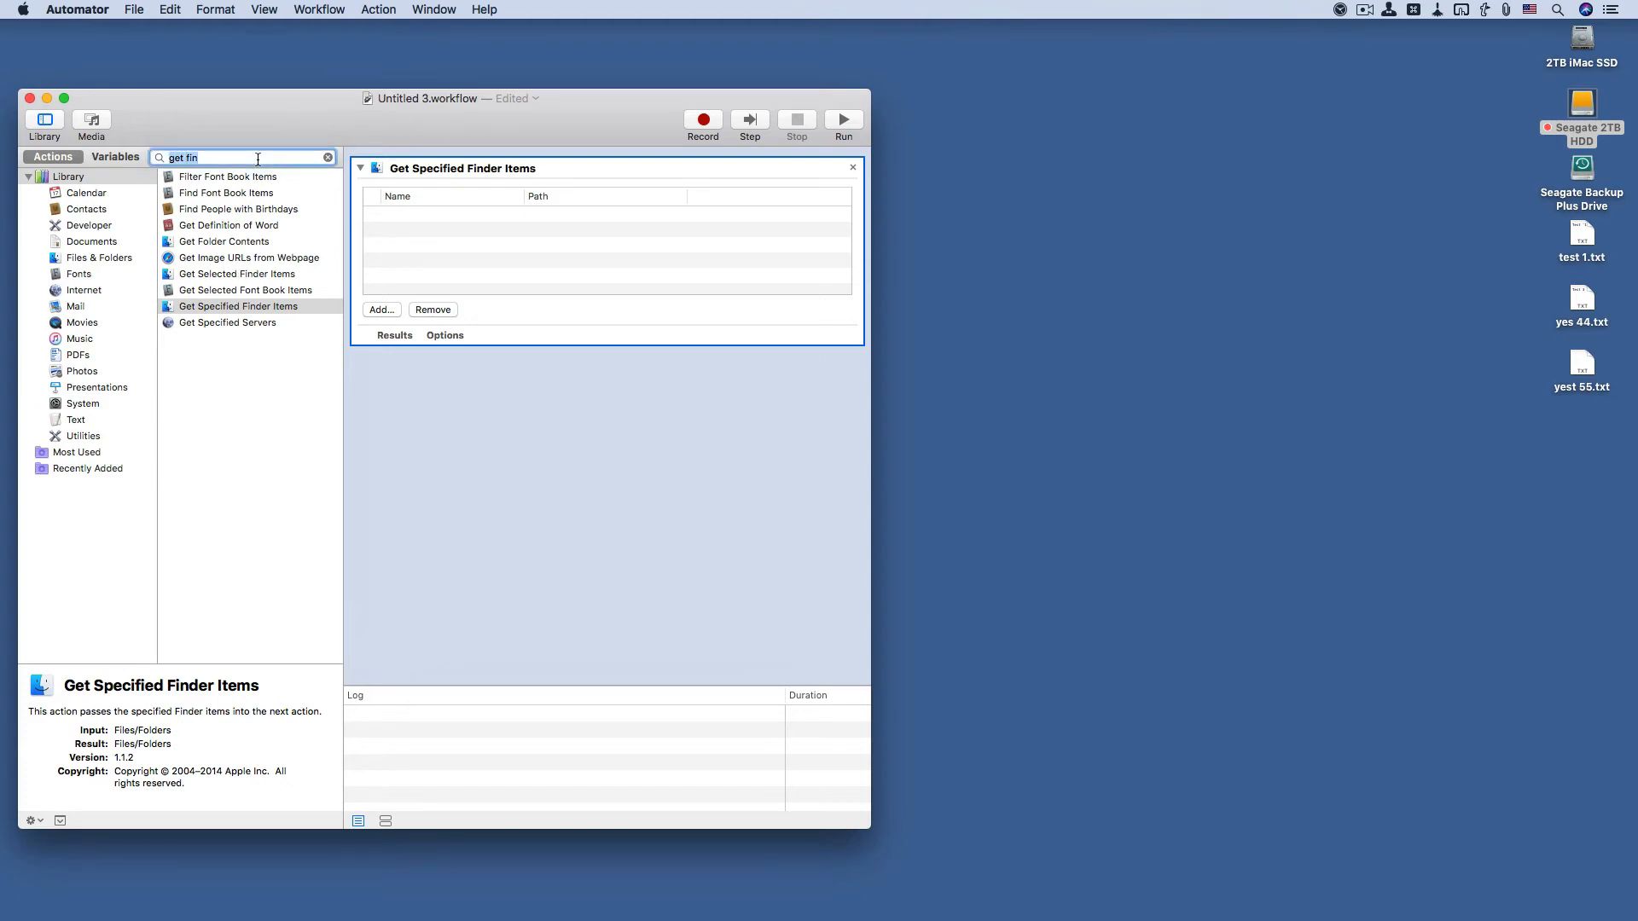
{"action": "type", "text": "r"}
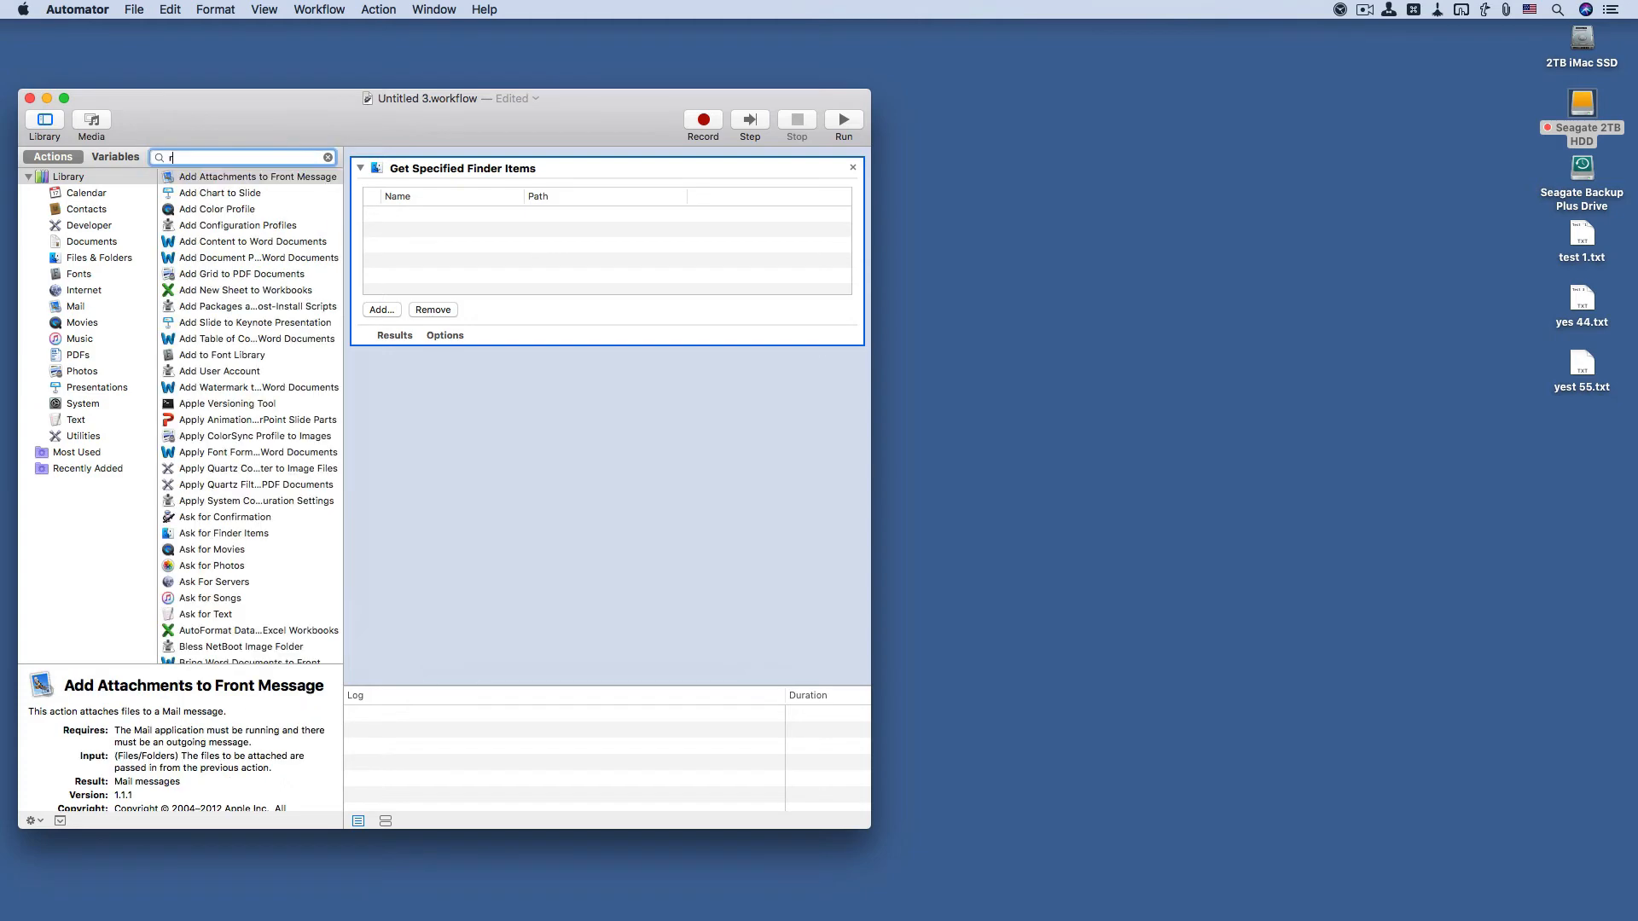
{"action": "type", "text": "en"}
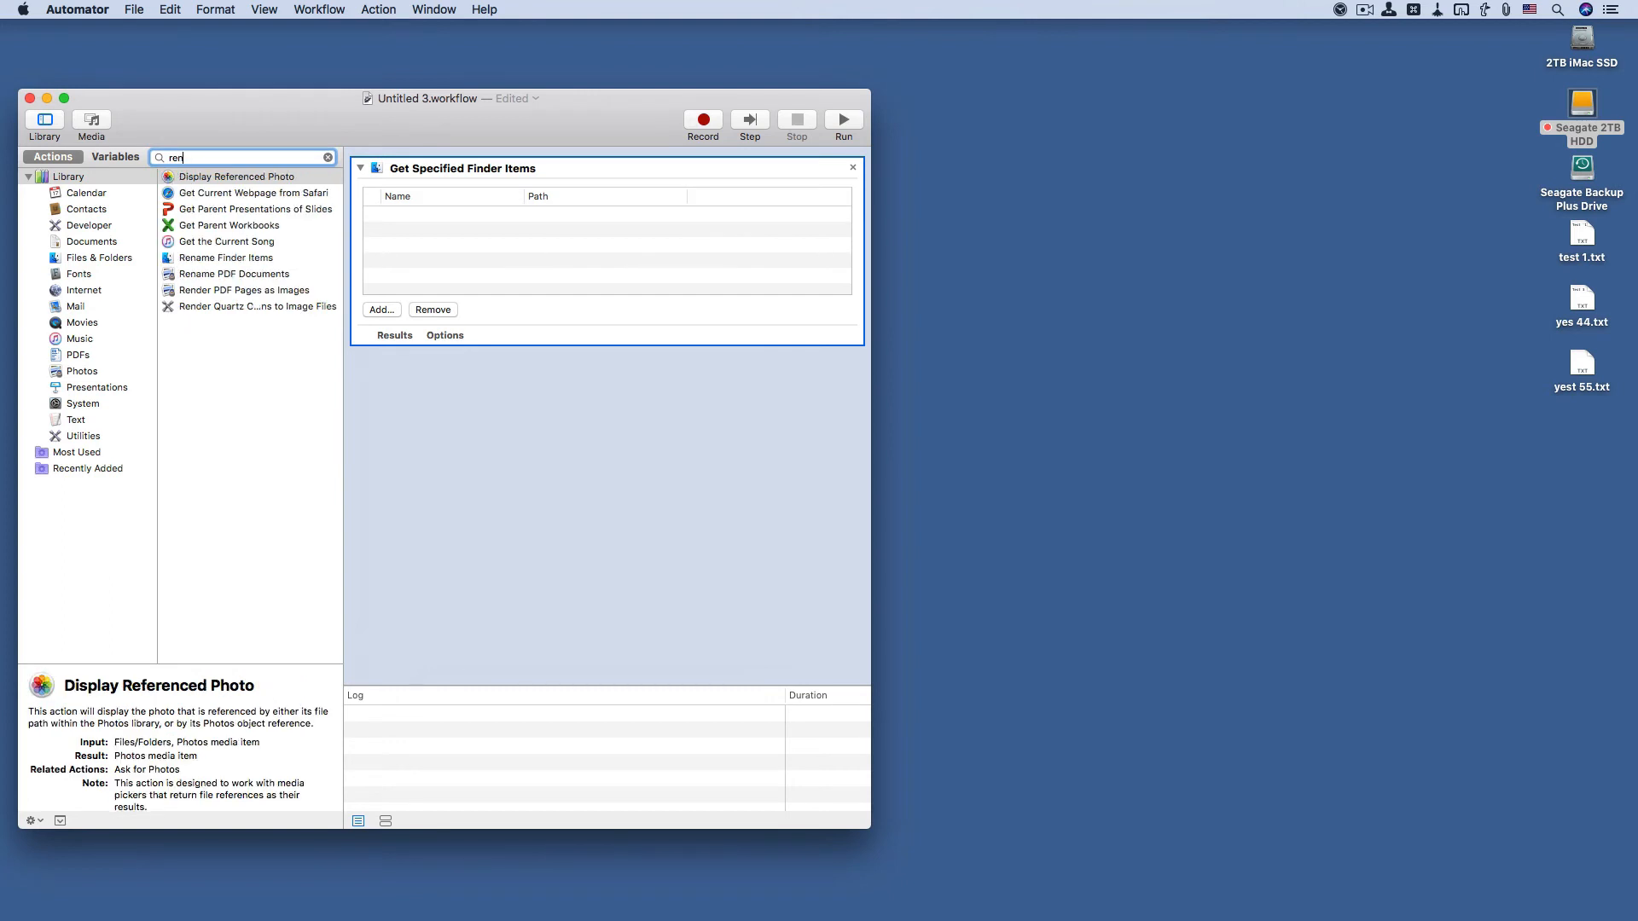
{"action": "type", "text": "a"}
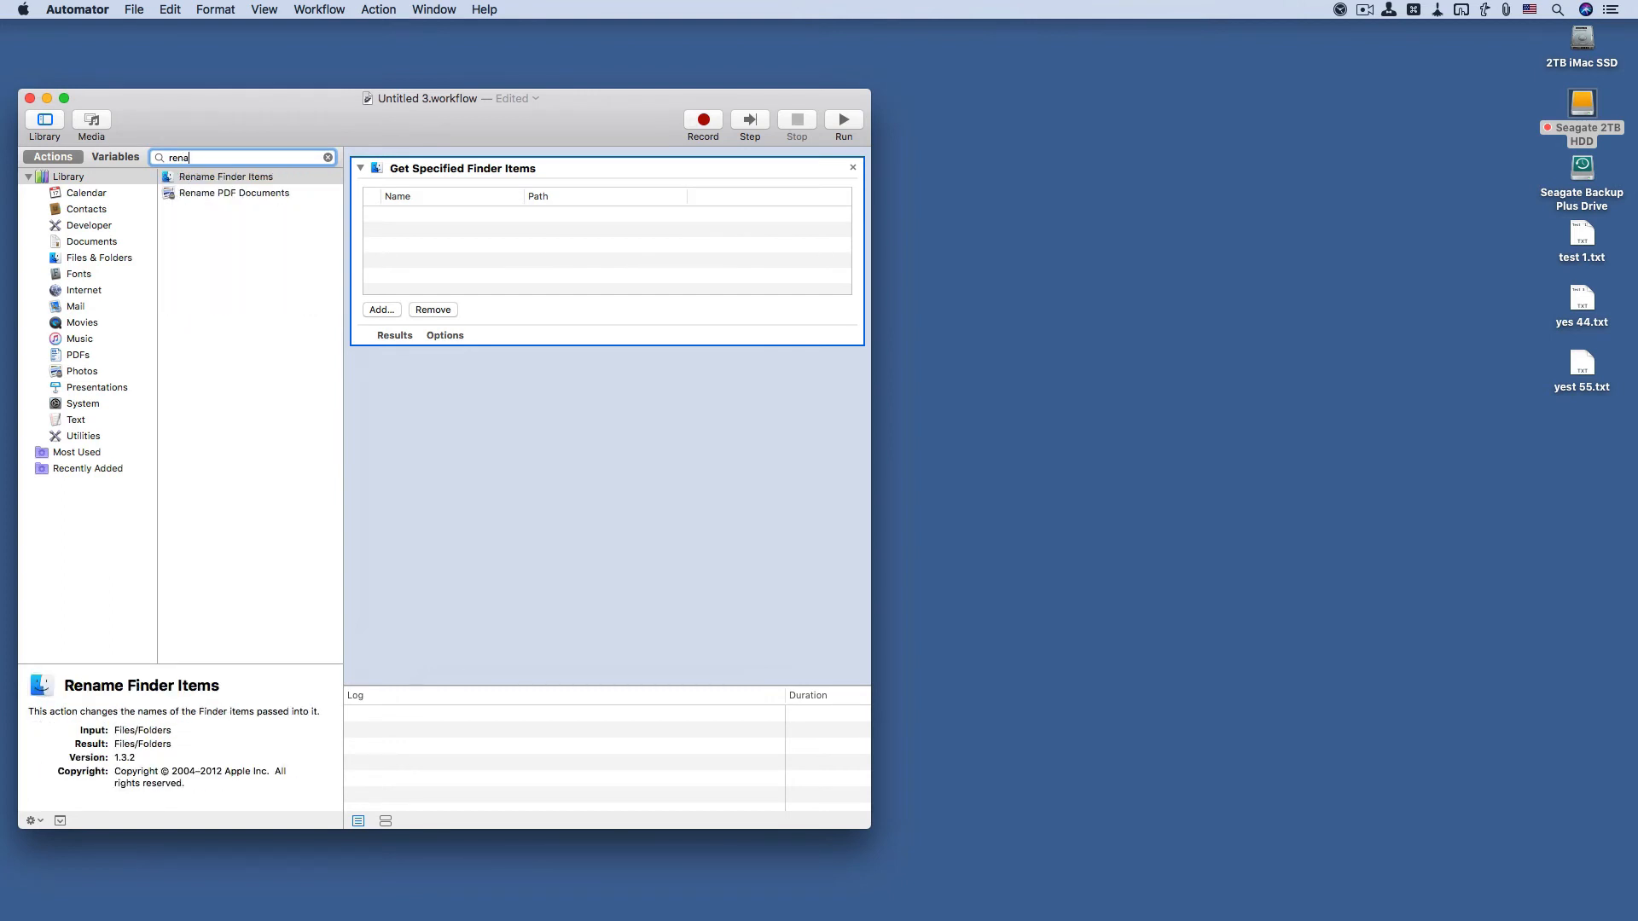
{"action": "double_click", "coordinate": [251, 180]}
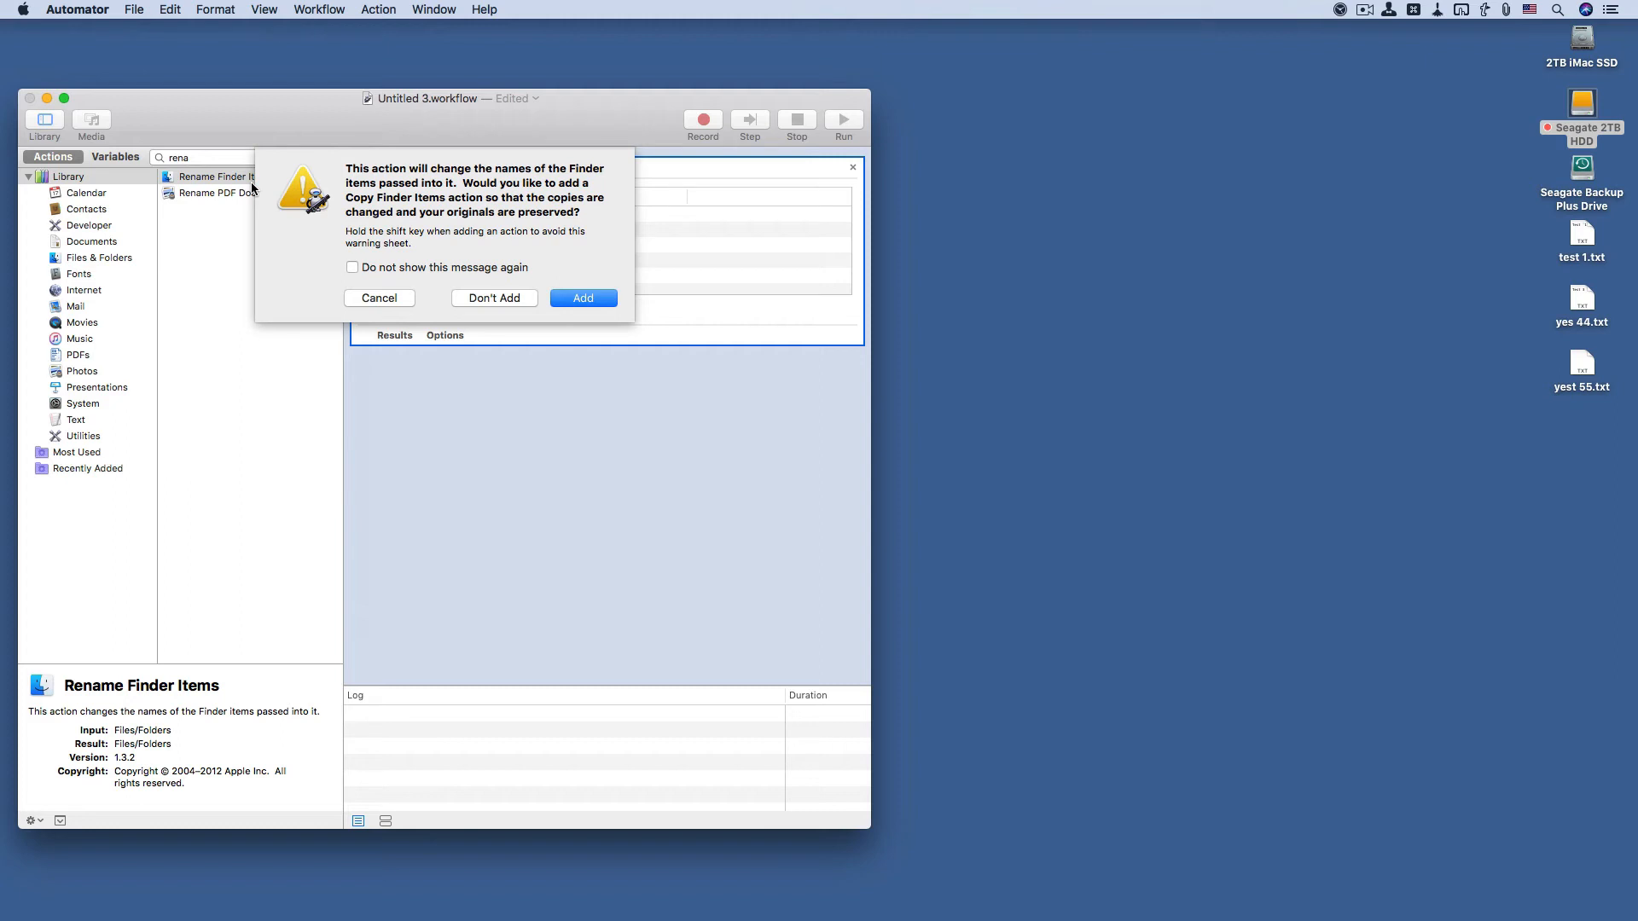
{"action": "left_click", "coordinate": [609, 299]}
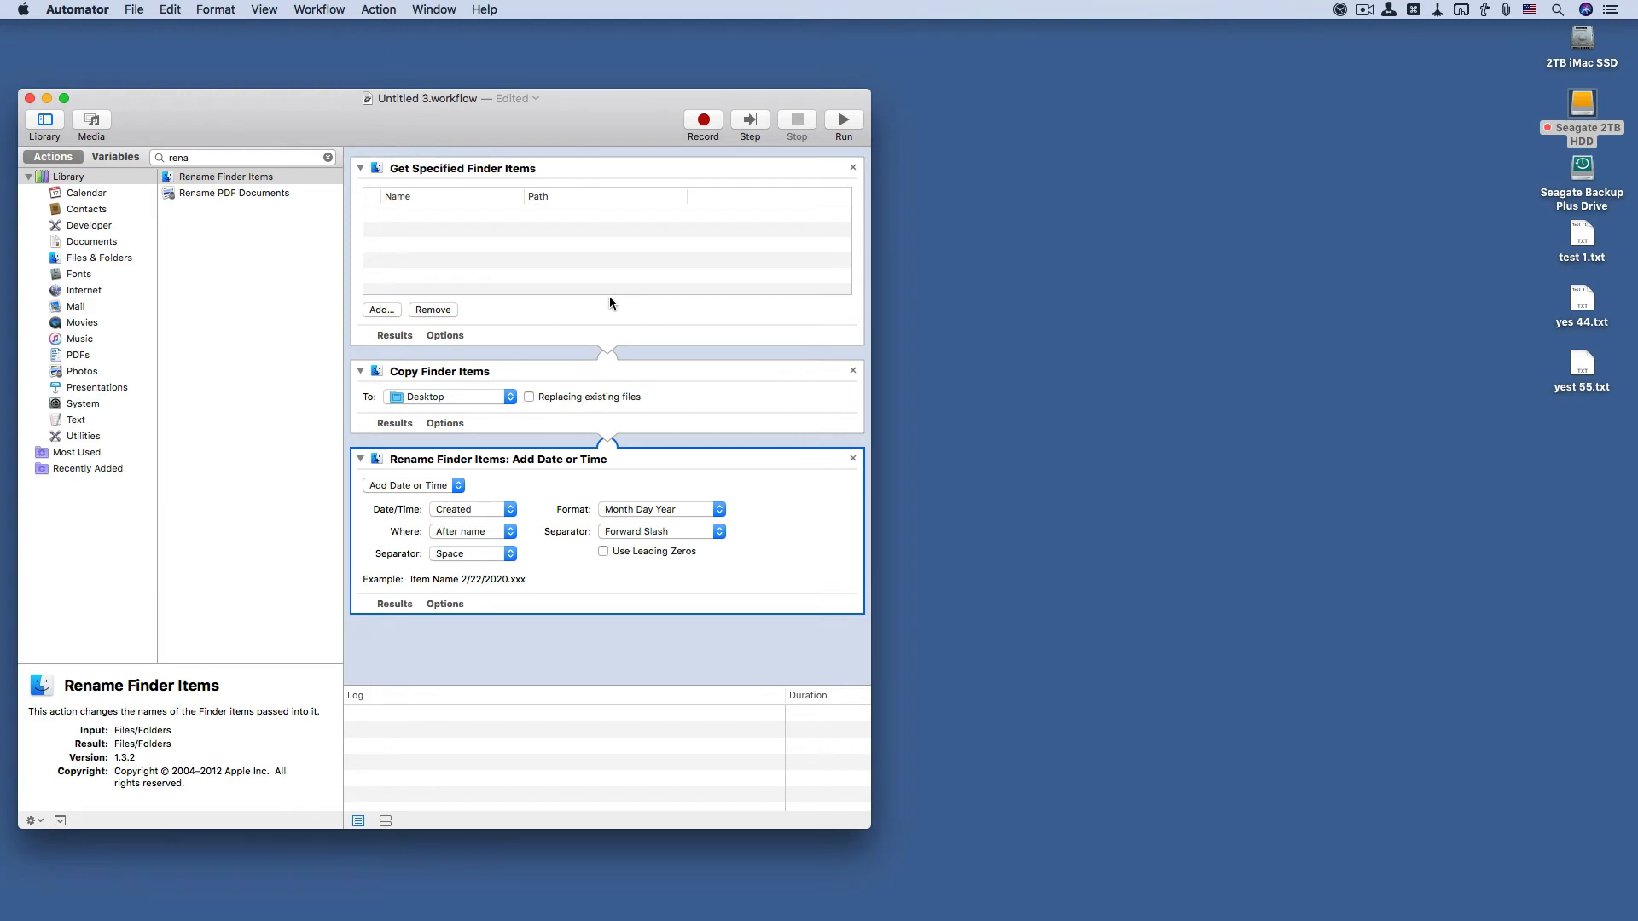
Remove the Copy Finder Items action from the workflow.
{"action": "left_click", "coordinate": [376, 487]}
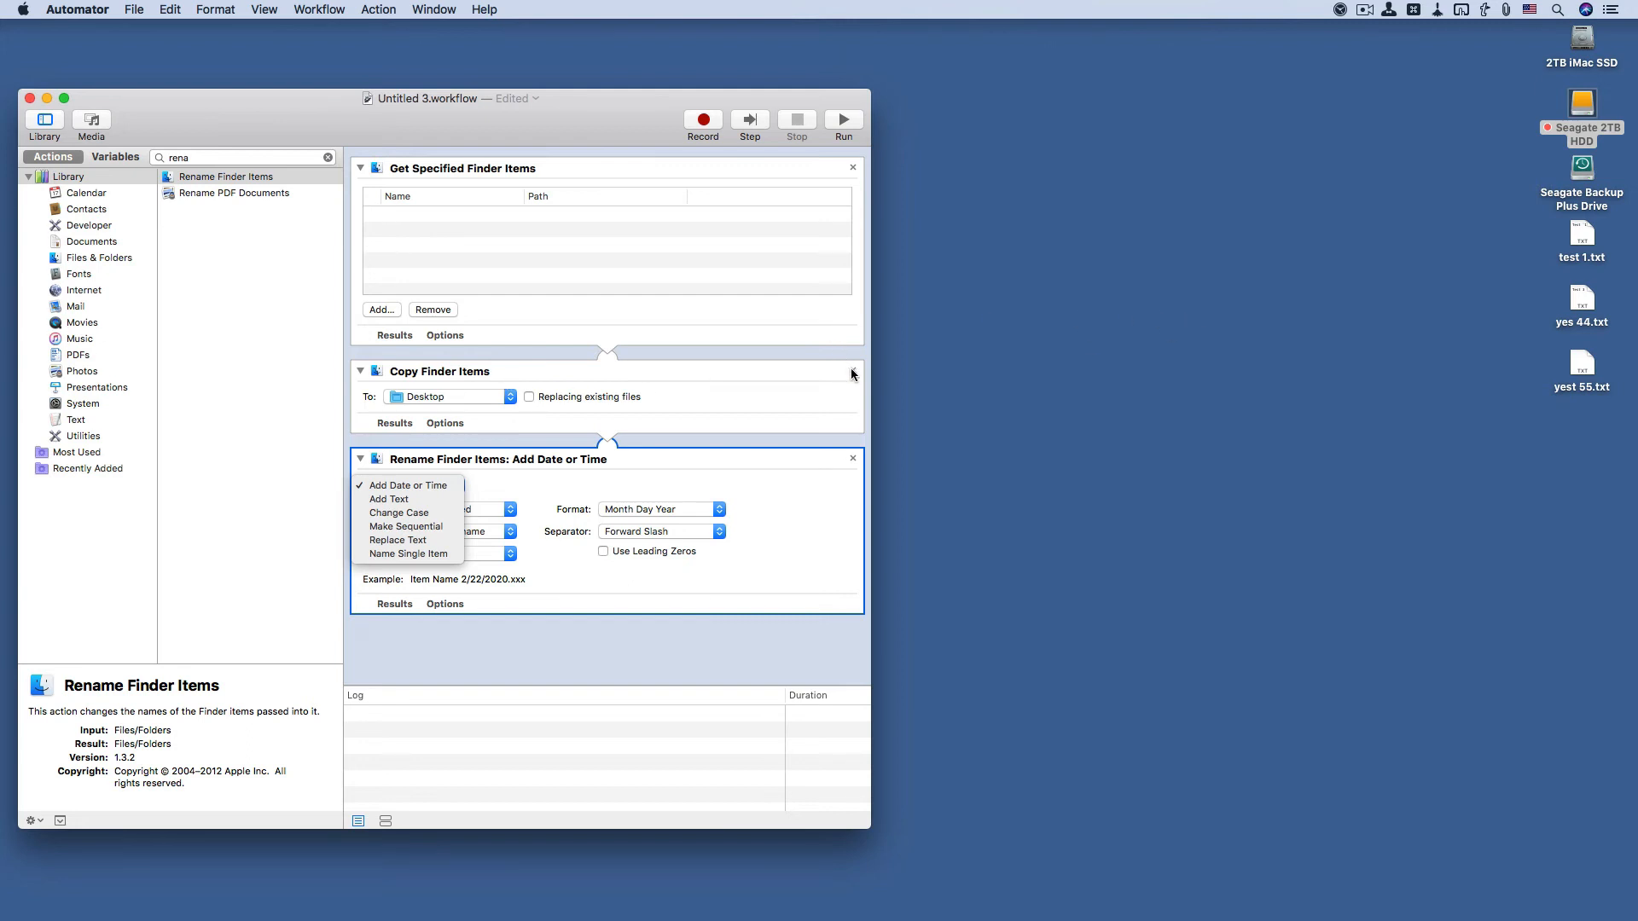
{"action": "key", "text": "Escape"}
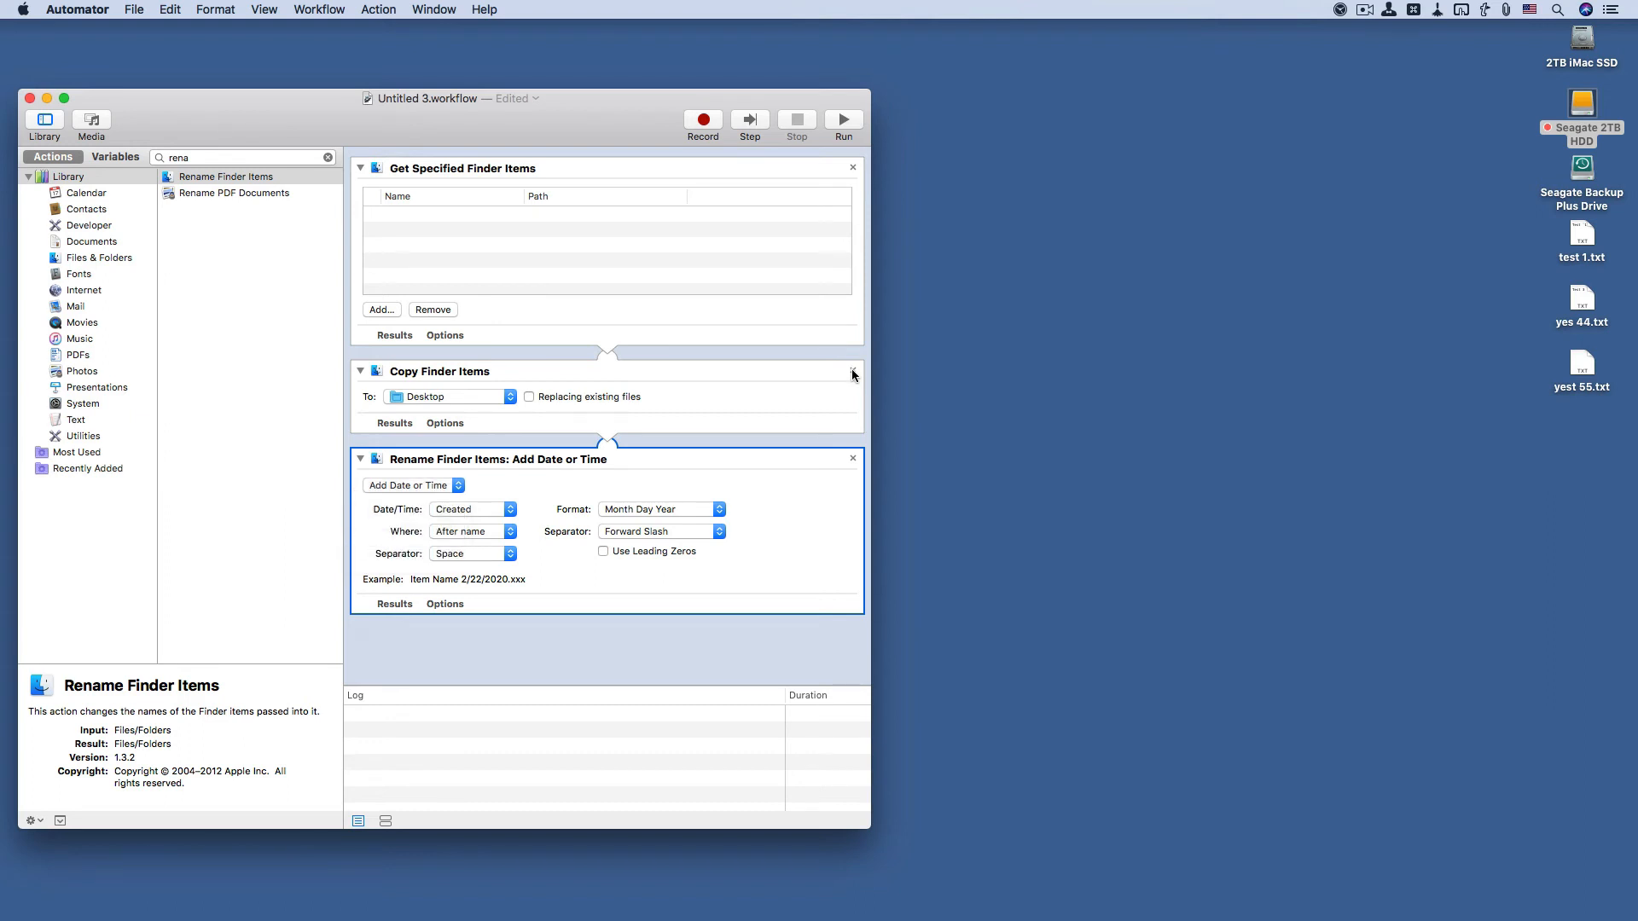
{"action": "left_click", "coordinate": [852, 372]}
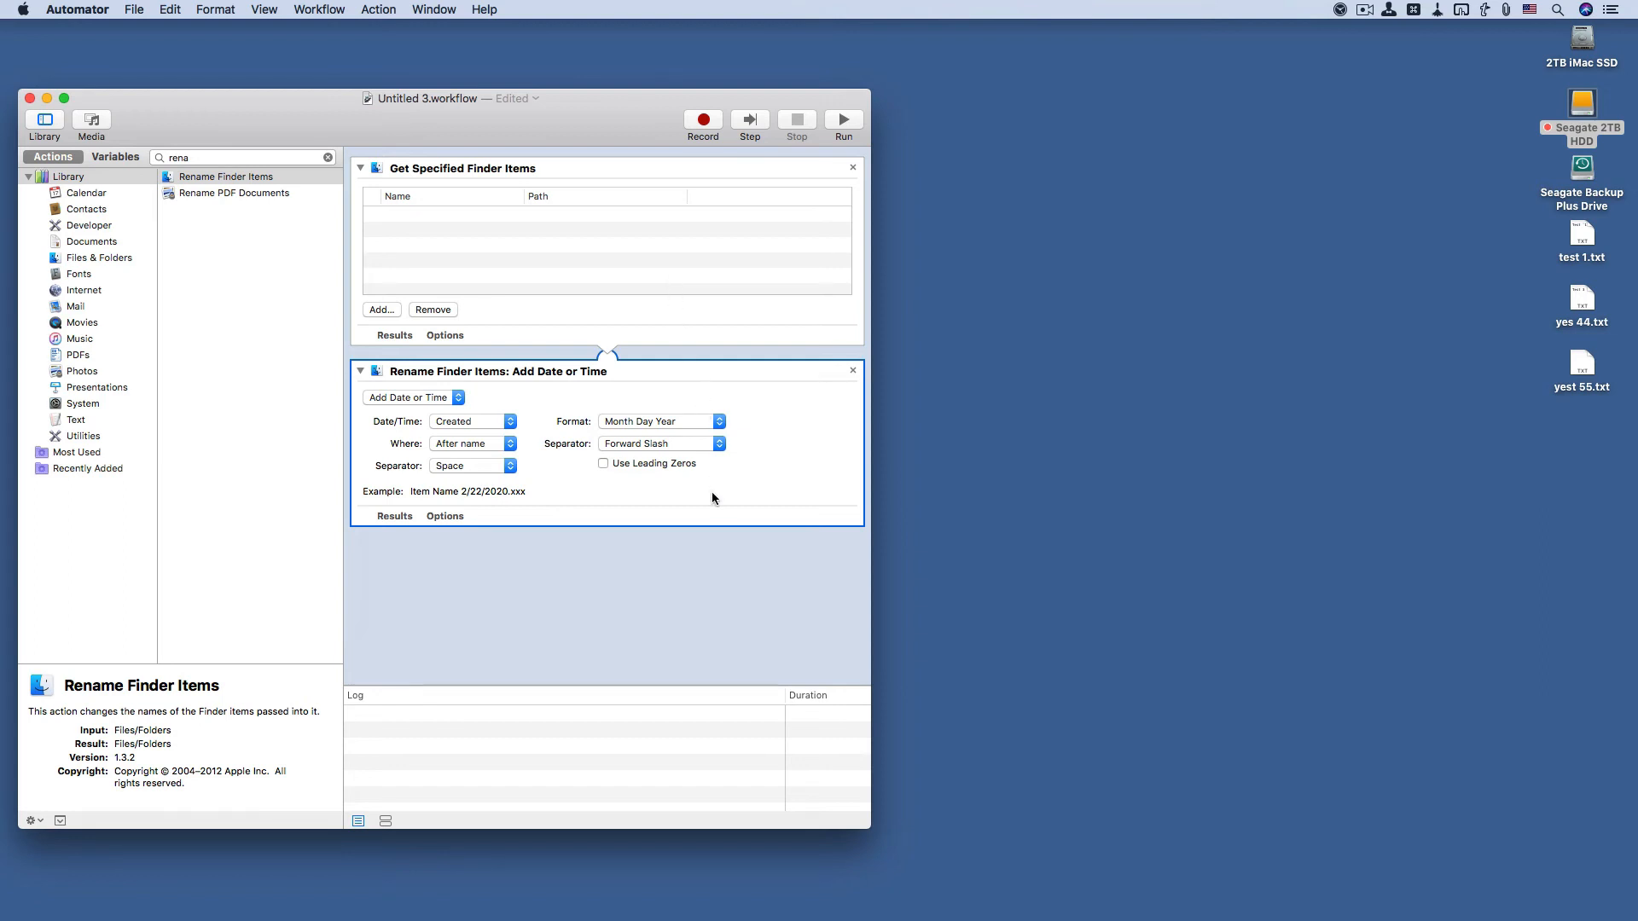
Set Rename Finder Items to Make Sequential with the new name "Test file" and all numbers made 2 digits long.
{"action": "left_click", "coordinate": [394, 392]}
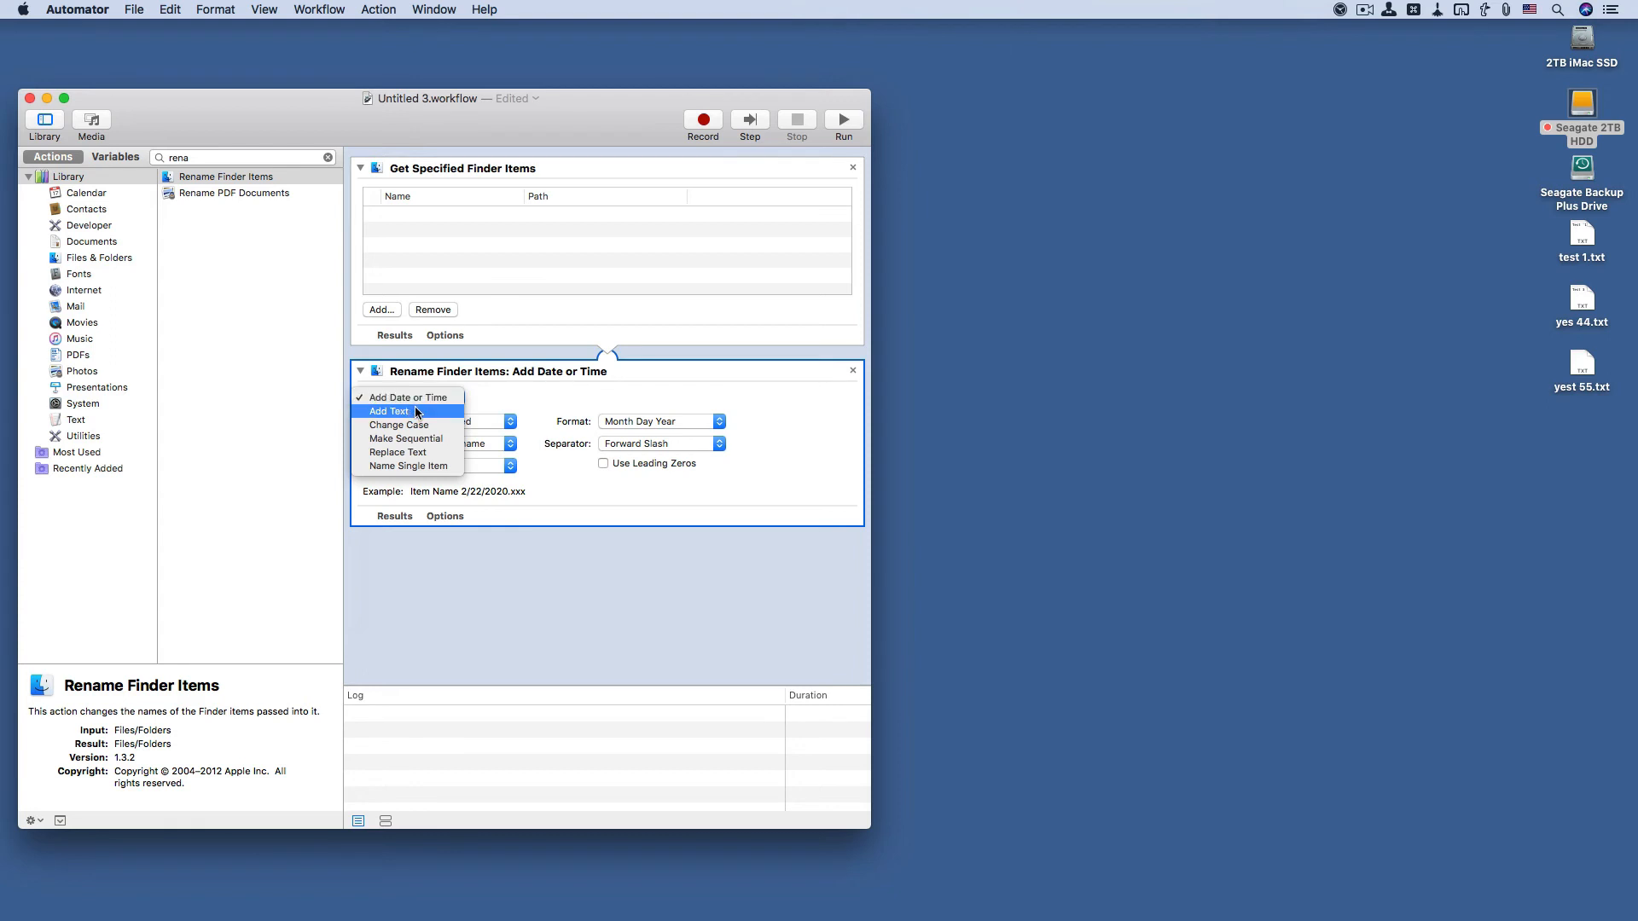
{"action": "left_click", "coordinate": [447, 440]}
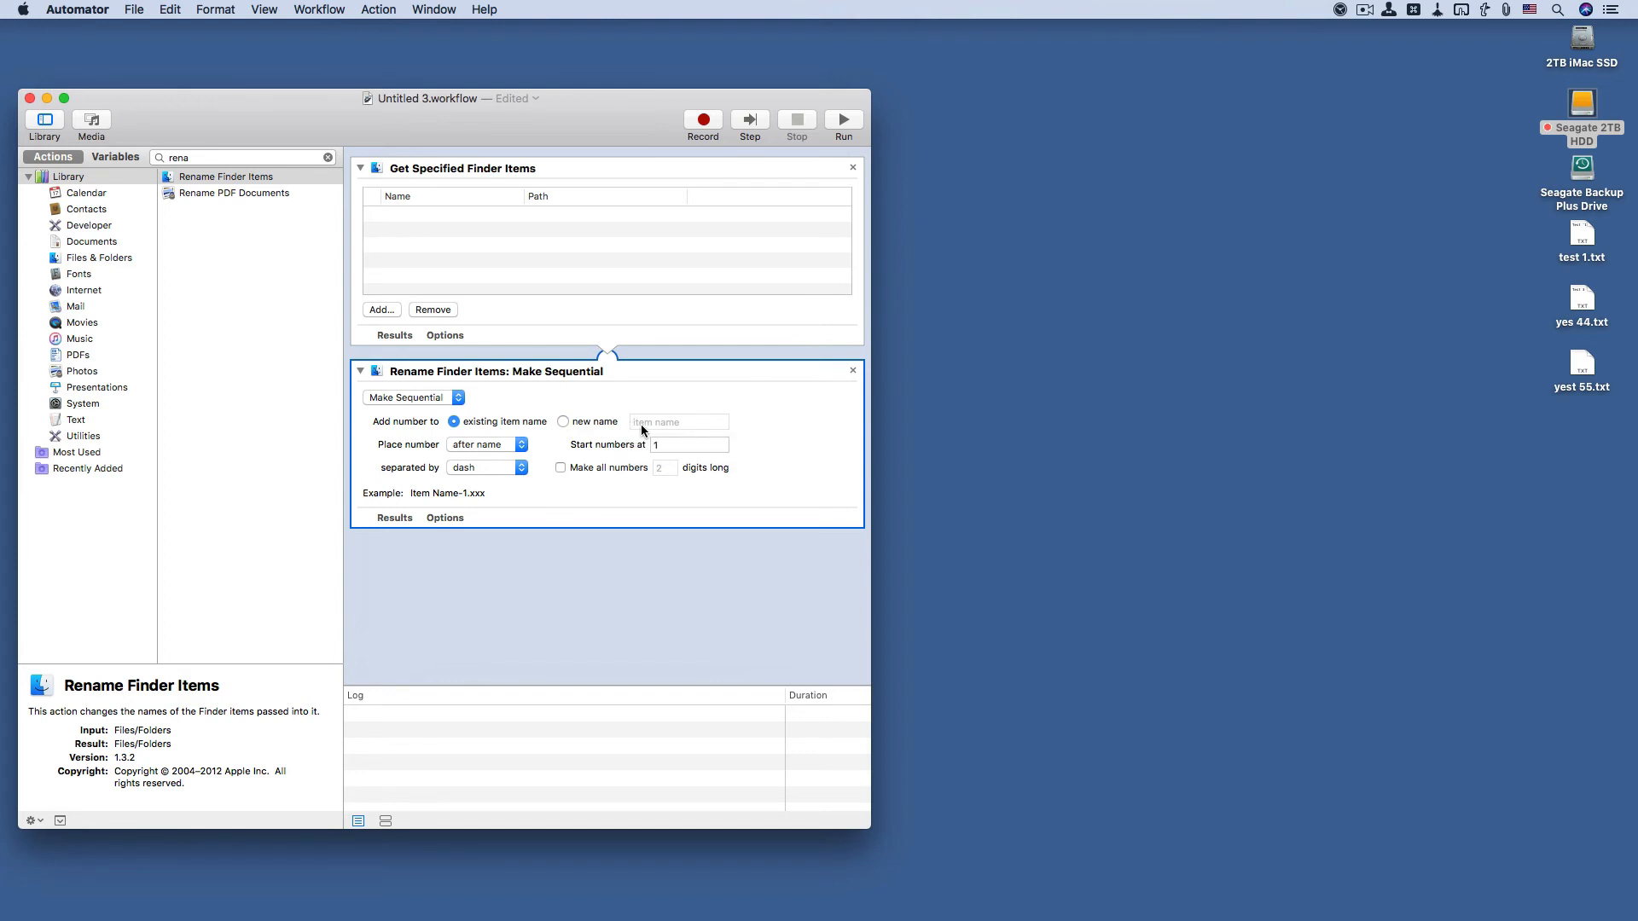
{"action": "left_click", "coordinate": [563, 421]}
{"action": "left_click", "coordinate": [675, 422]}
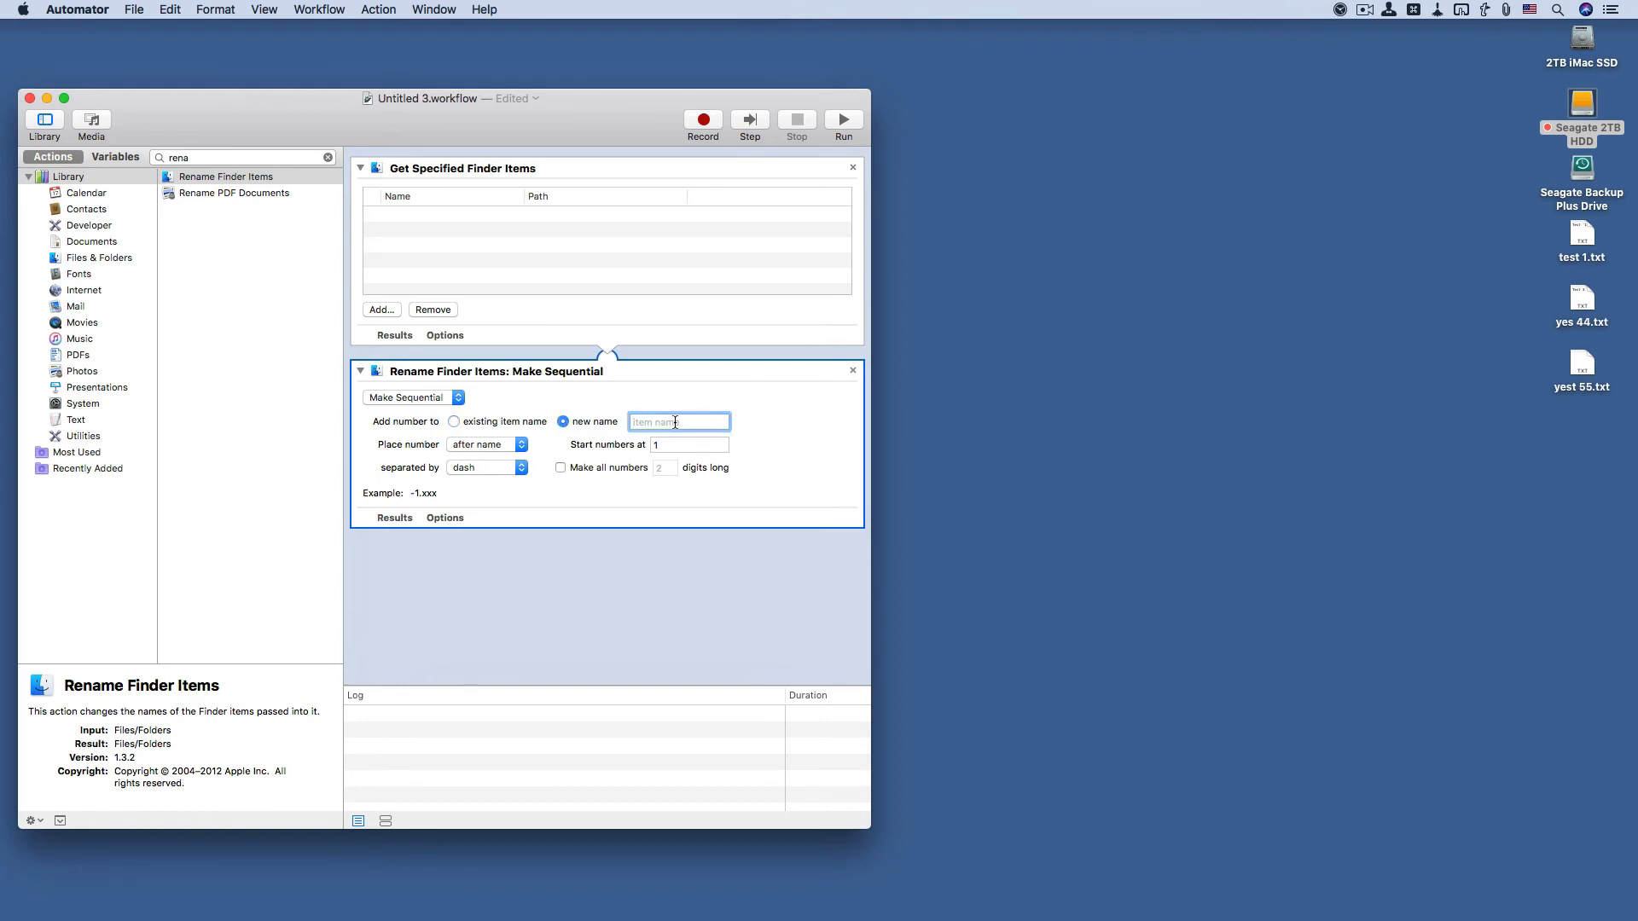
{"action": "type", "text": "Test file"}
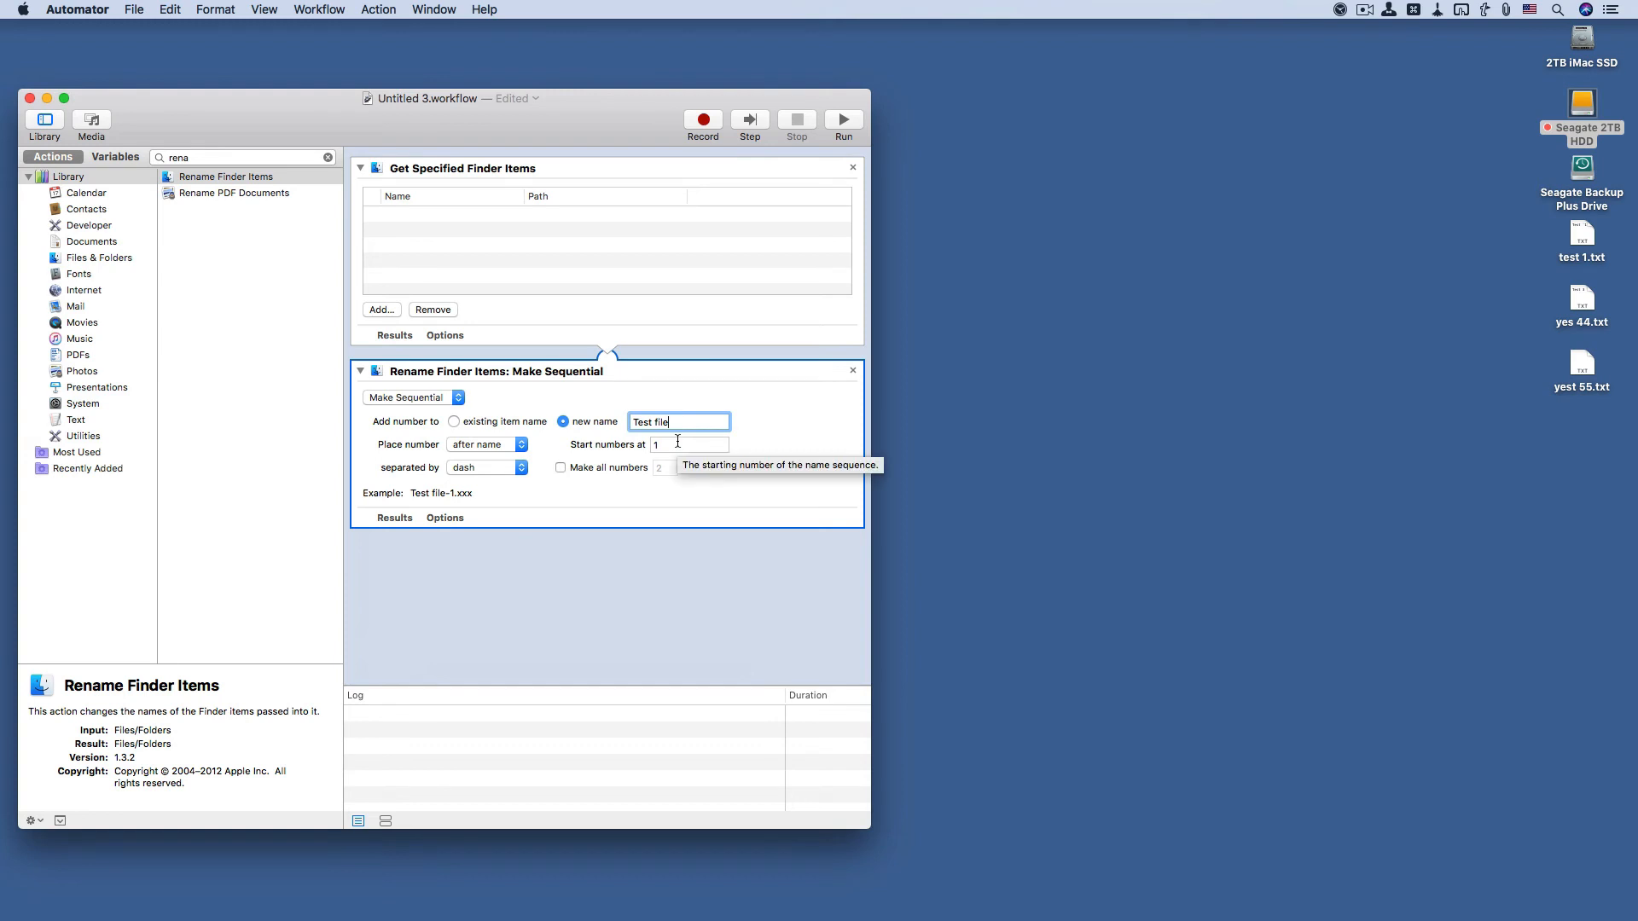
{"action": "left_click", "coordinate": [584, 470]}
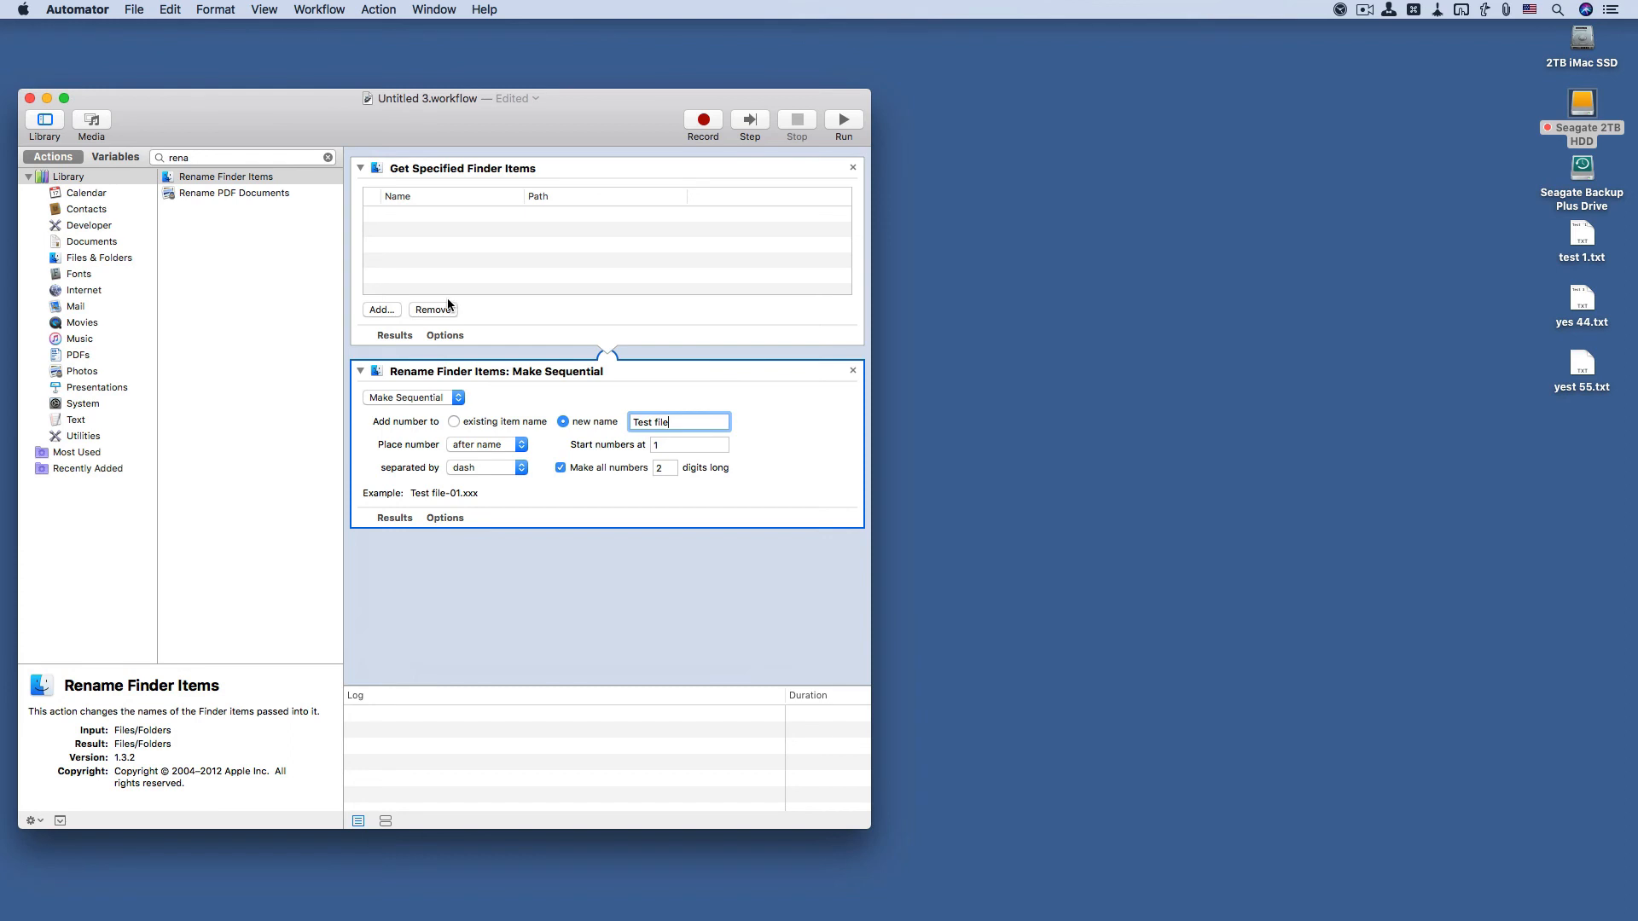
Add test 1.txt, yes 44.txt and yest 55.txt from the Desktop to Get Specified Finder Items and run the workflow.
{"action": "left_click", "coordinate": [392, 310]}
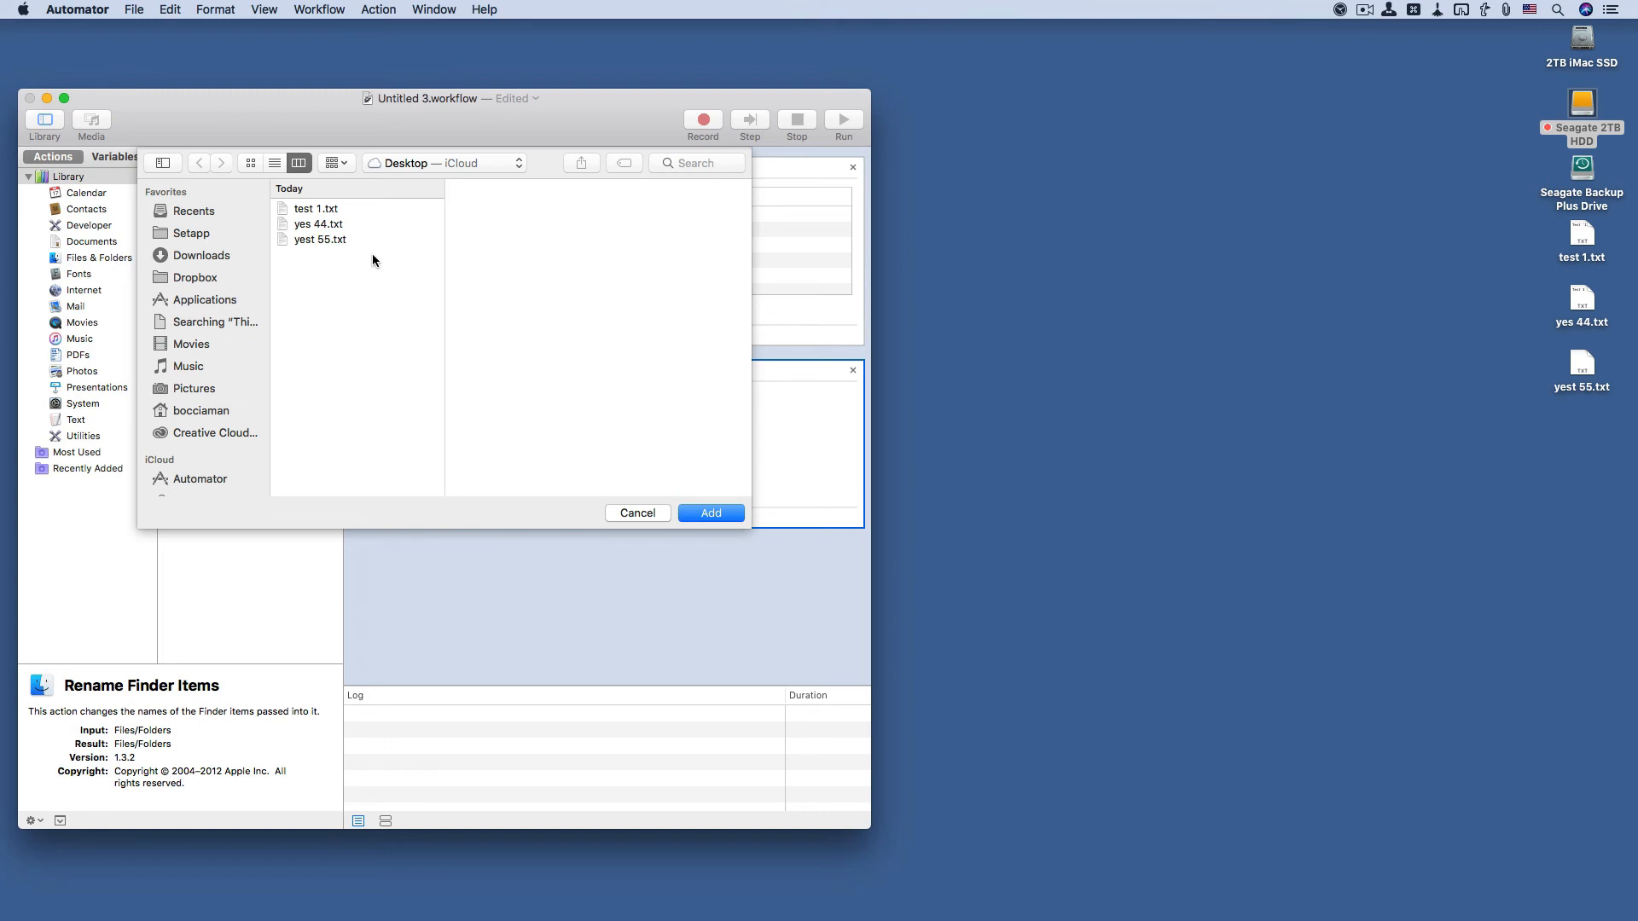
{"action": "key", "text": "super+a"}
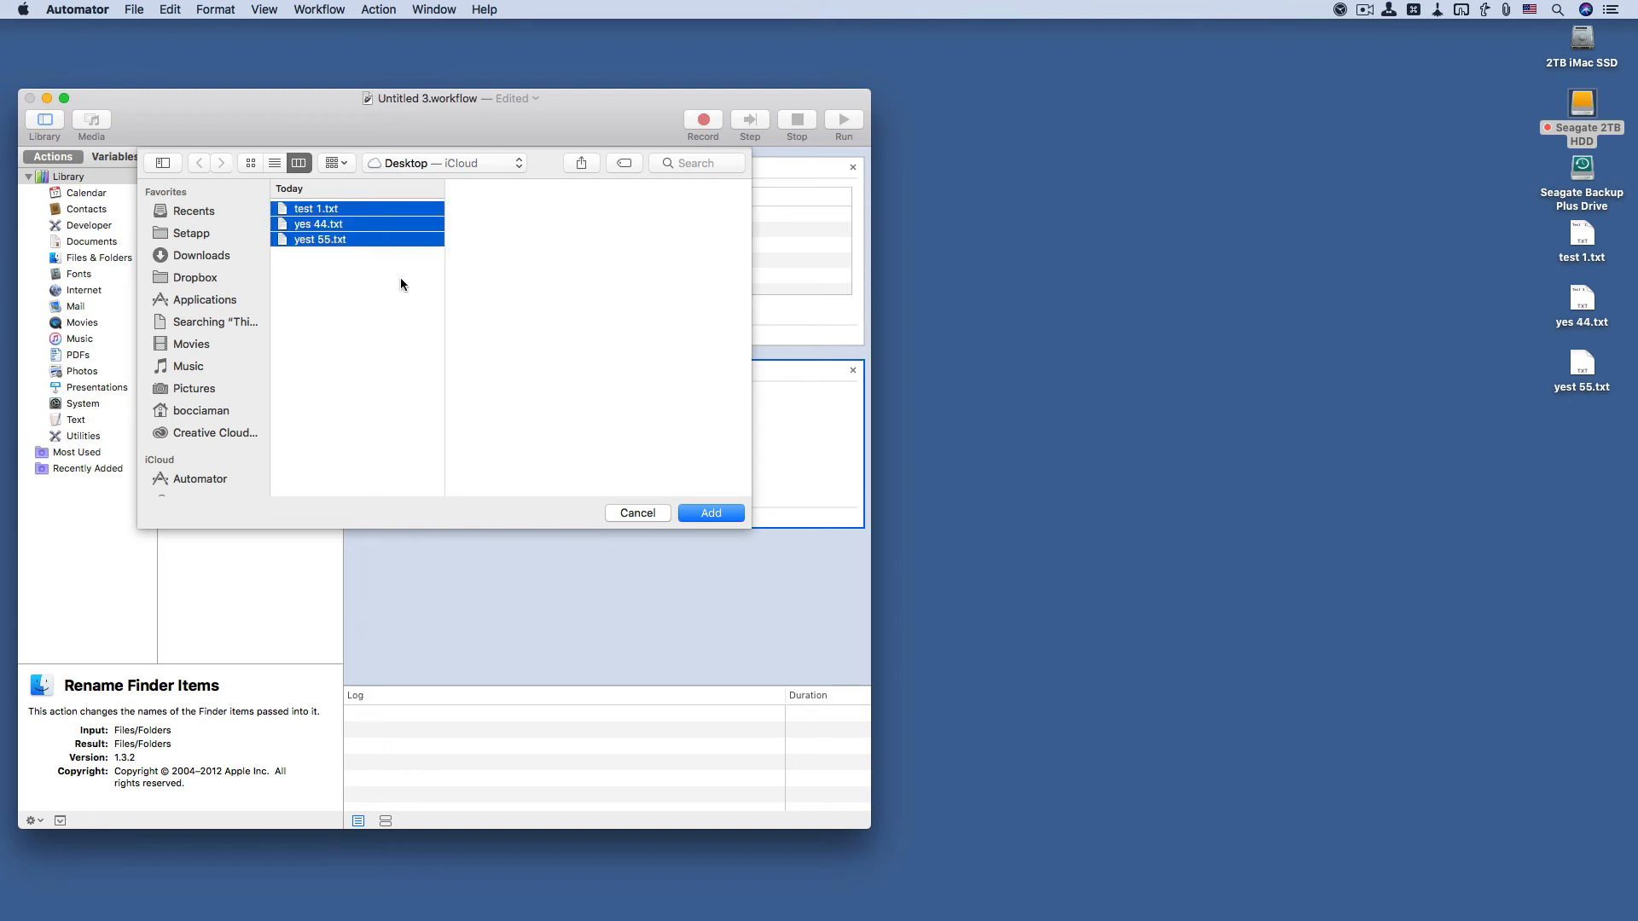
{"action": "left_click", "coordinate": [715, 512]}
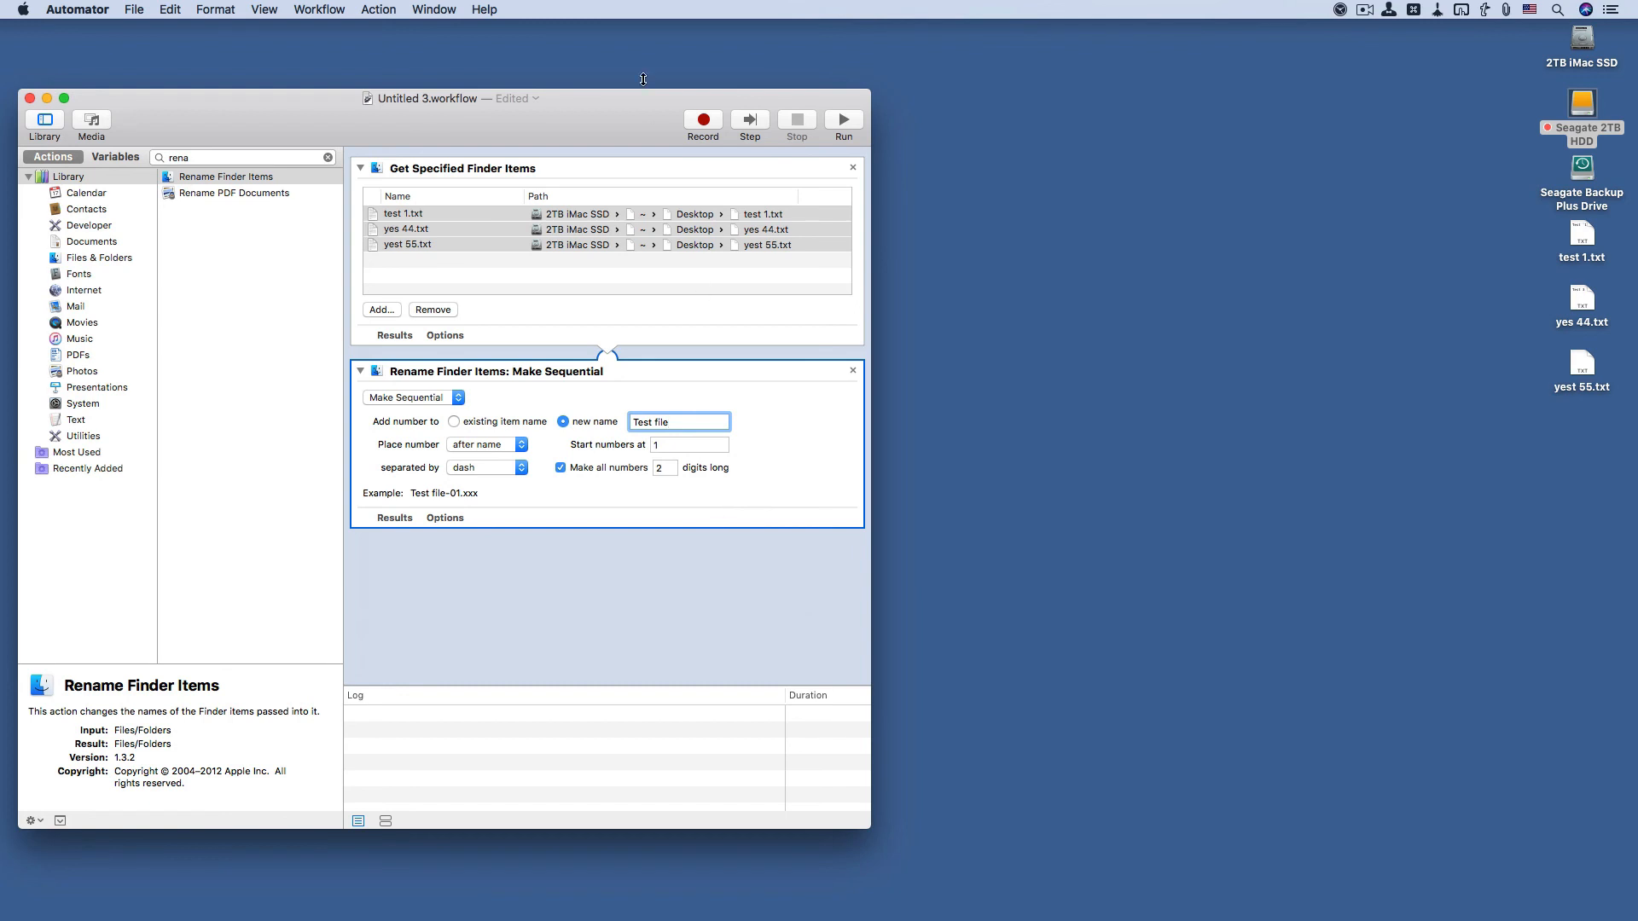
{"action": "left_click", "coordinate": [841, 124]}
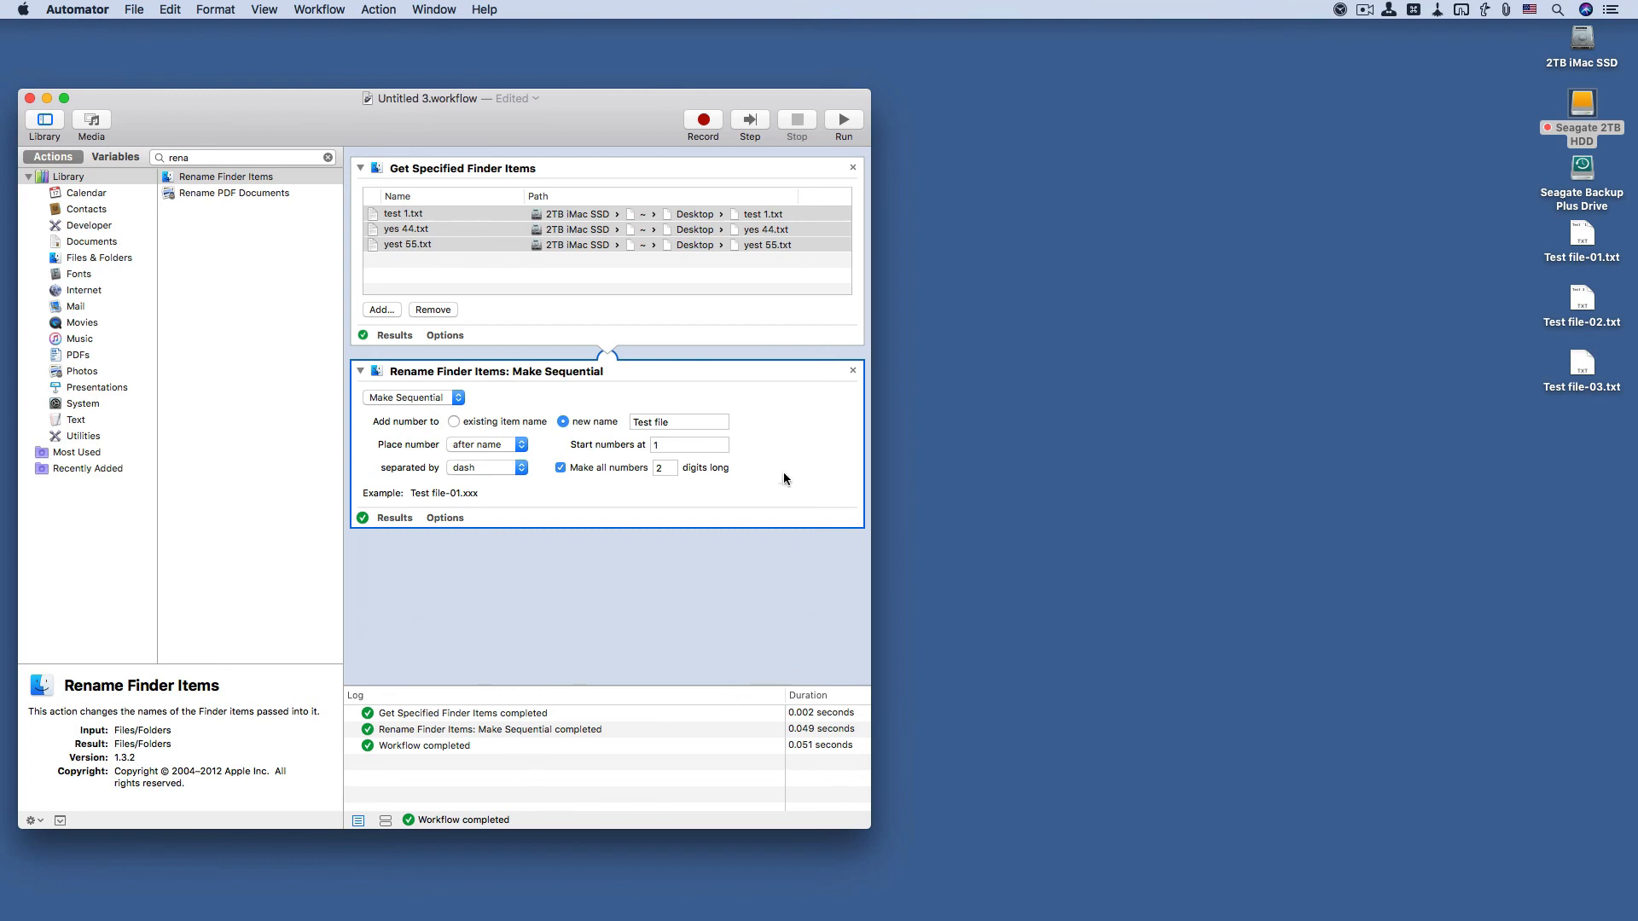
Close the workflow document and save it as "rename tool" in Workflow format.
{"action": "left_click", "coordinate": [30, 100]}
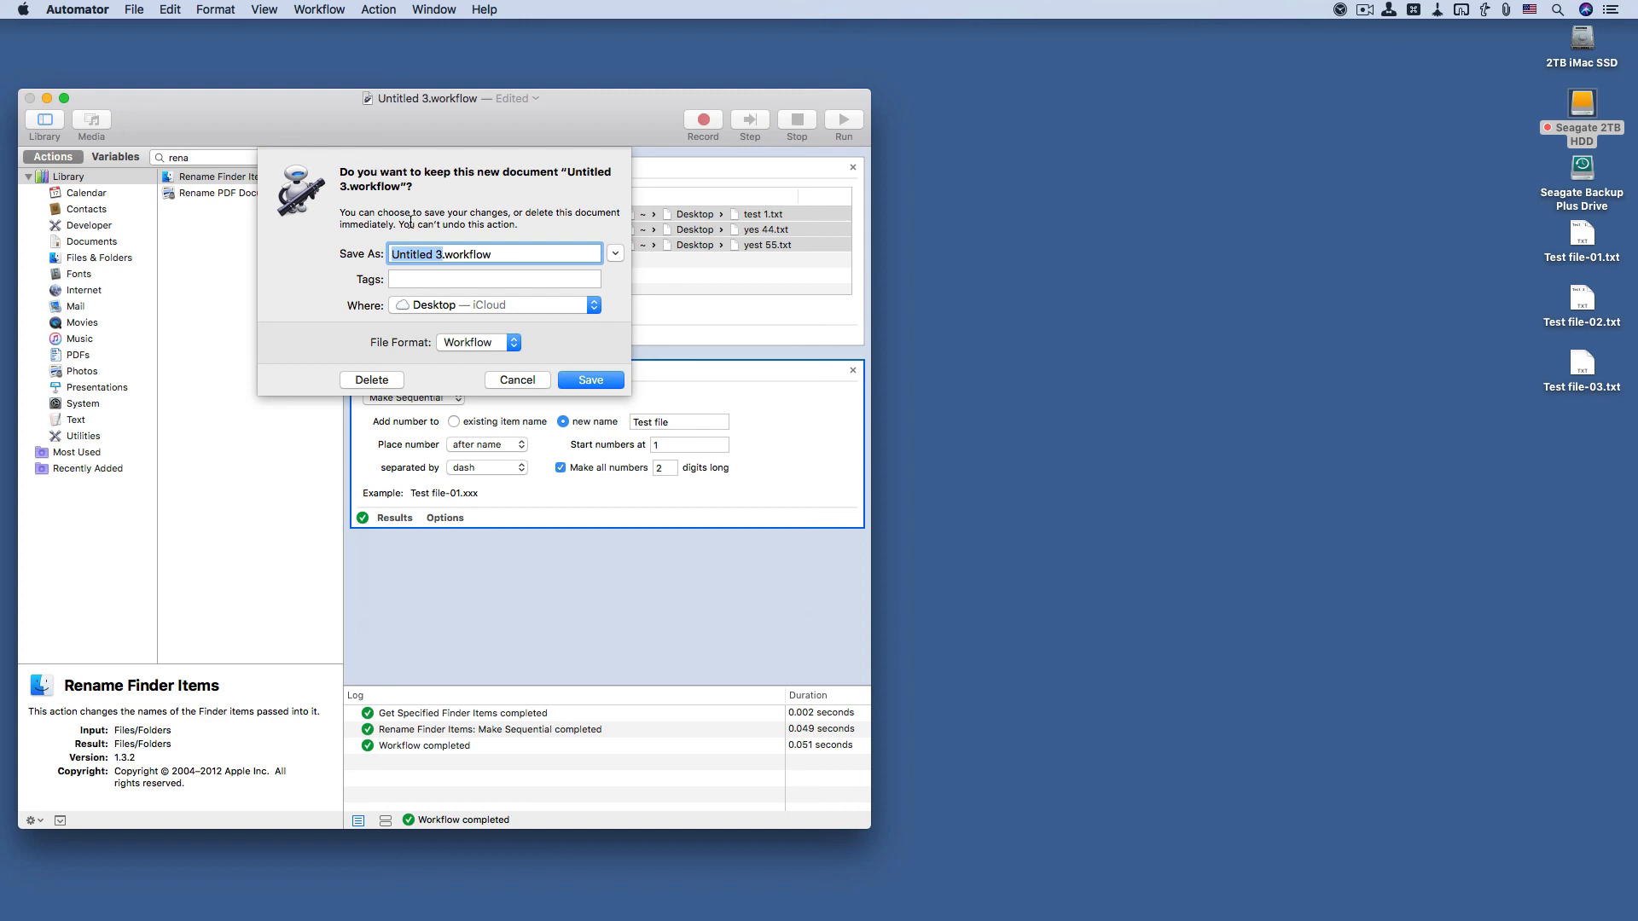
{"action": "type", "text": "rane"}
{"action": "key", "text": "BackSpace"}
{"action": "key", "text": "BackSpace"}
{"action": "key", "text": "BackSpace"}
{"action": "key", "text": "BackSpace"}
{"action": "type", "text": "rename tool"}
{"action": "key", "text": "Return"}
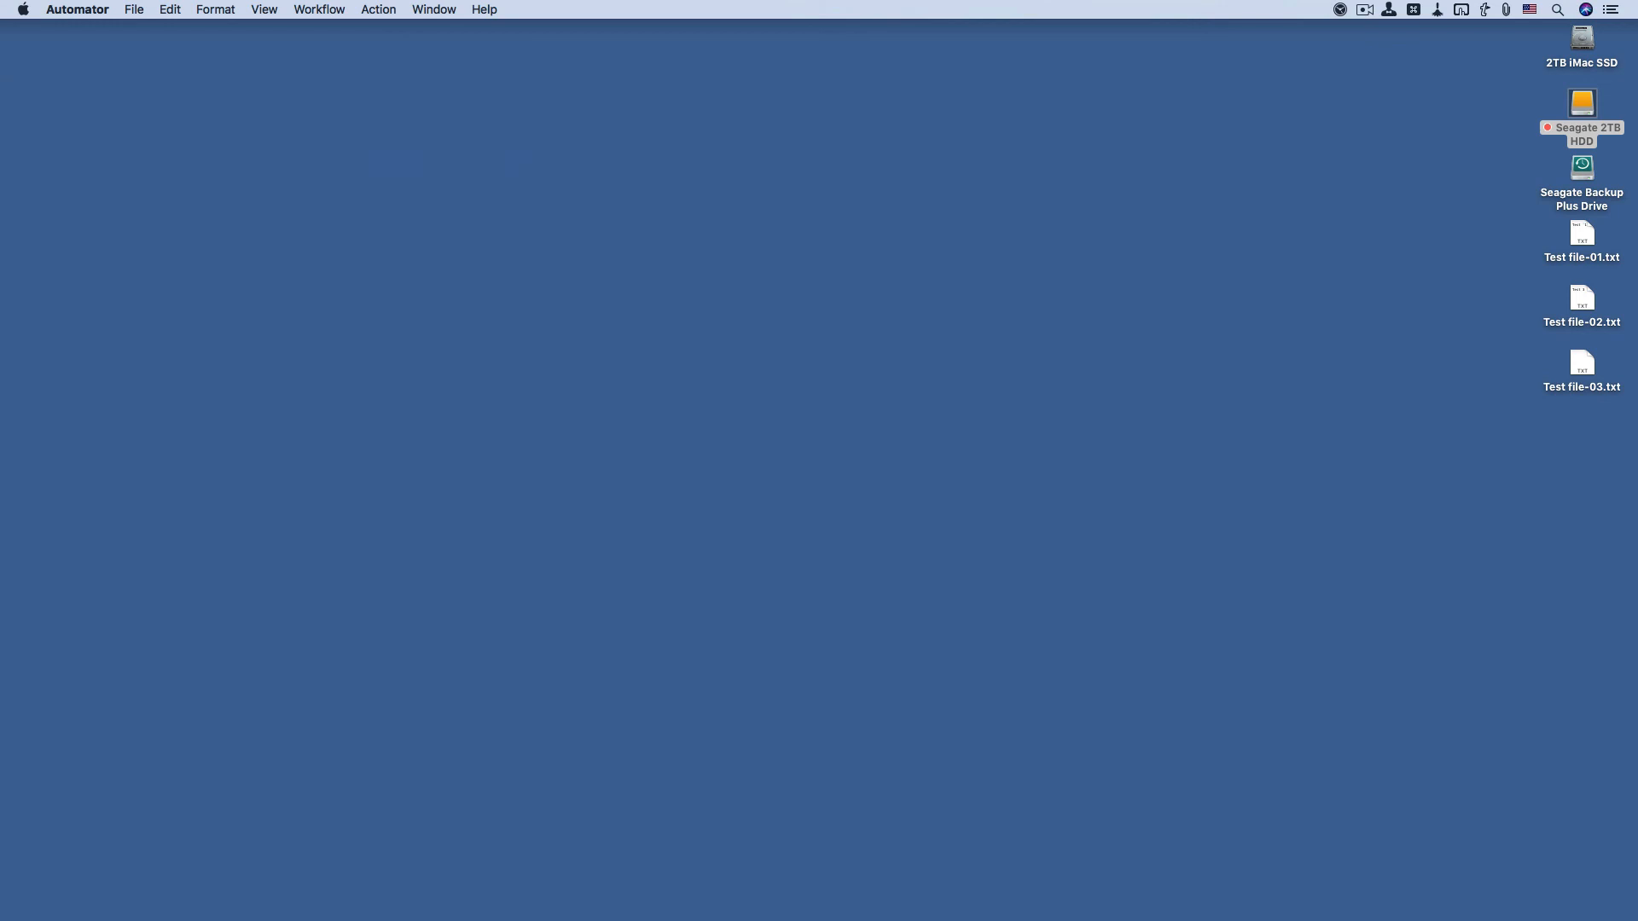